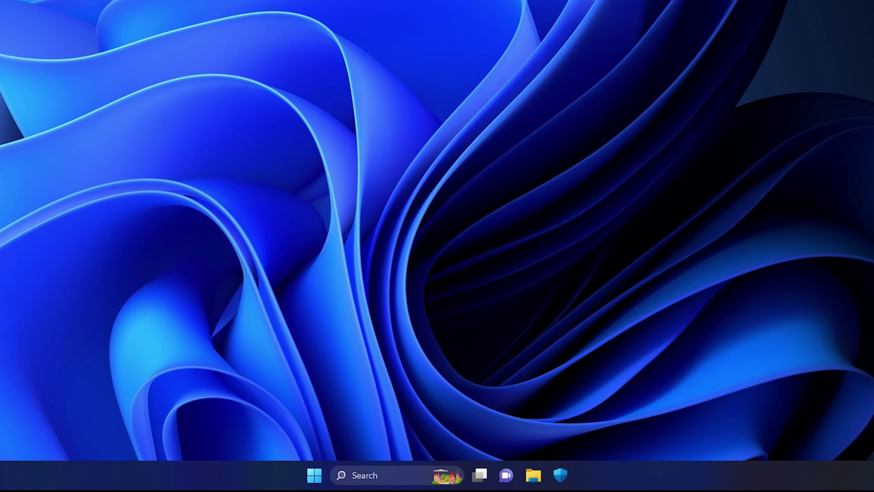
Step: Search Windows for 'nvidia' and launch GeForce Experience from the results
{"action": "left_click", "coordinate": [408, 483]}
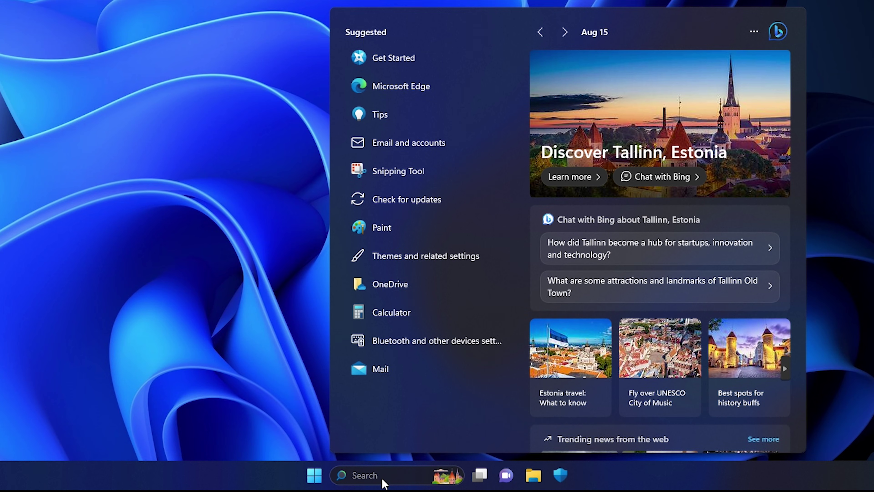
{"action": "type", "text": "nvidia"}
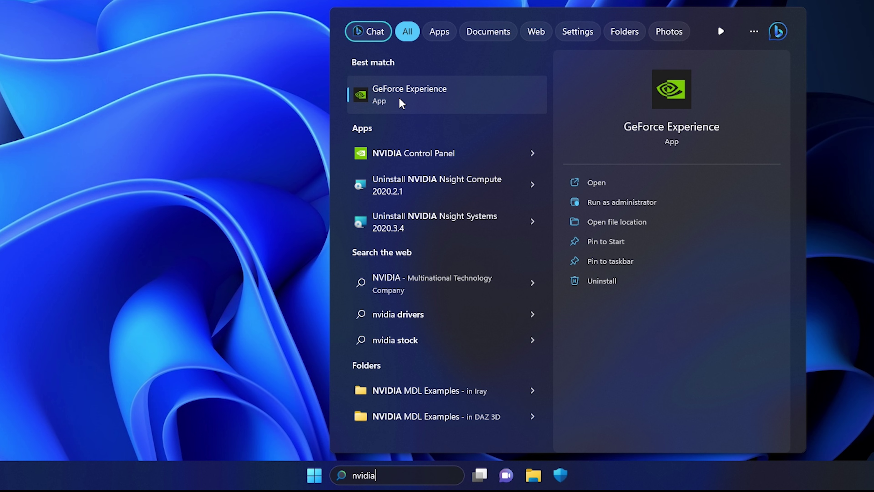
{"action": "left_click", "coordinate": [402, 103]}
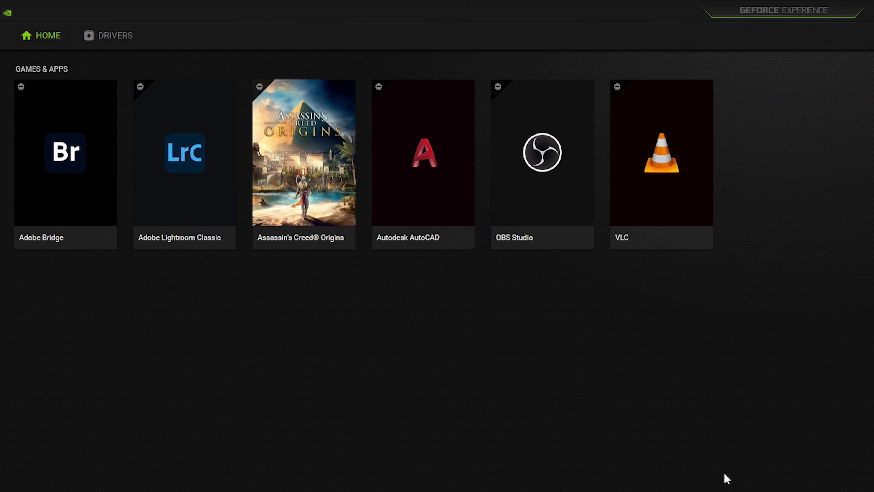
Step: Verify the Studio Driver preference on the Drivers page and check for newer drivers
{"action": "left_click", "coordinate": [126, 45]}
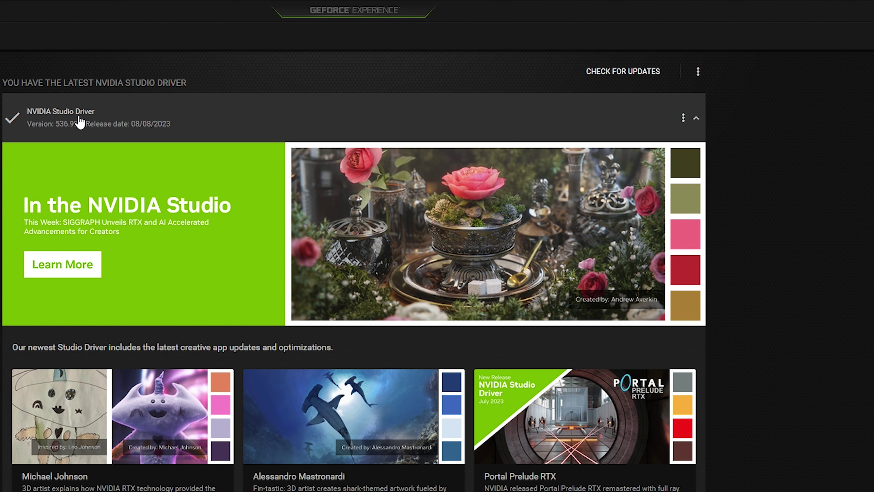
{"action": "left_click", "coordinate": [700, 76]}
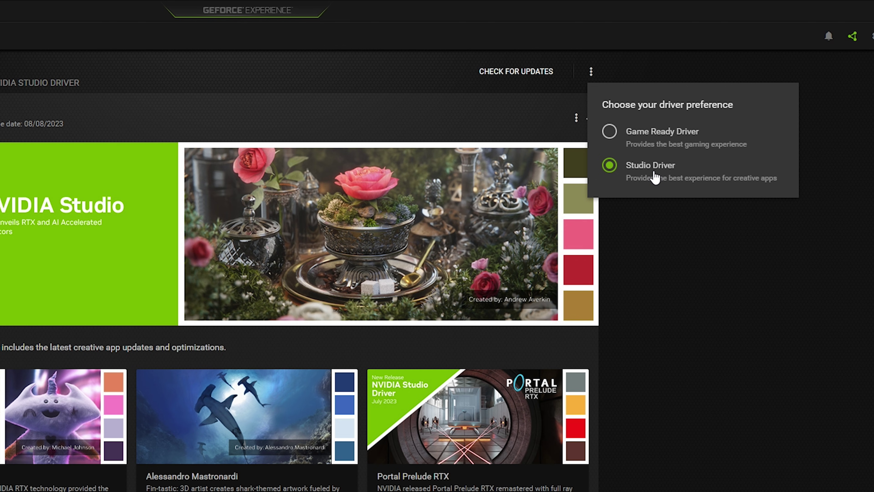
{"action": "left_click", "coordinate": [631, 250]}
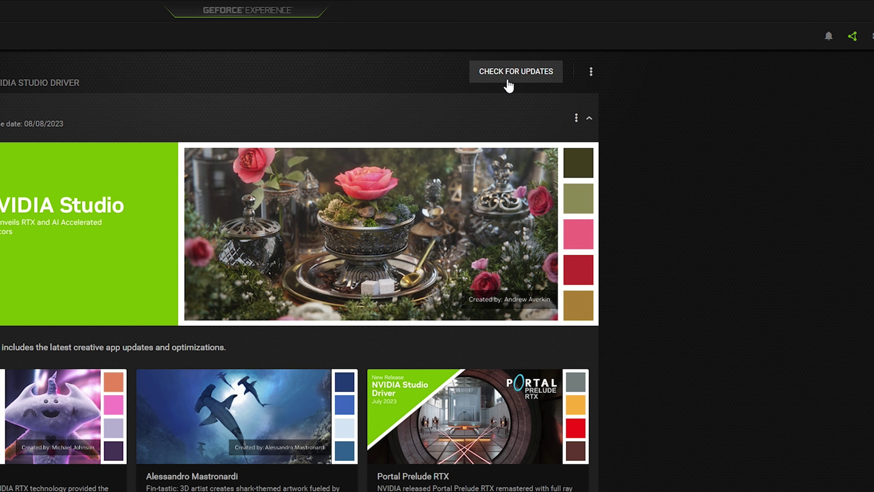
{"action": "left_click", "coordinate": [515, 80]}
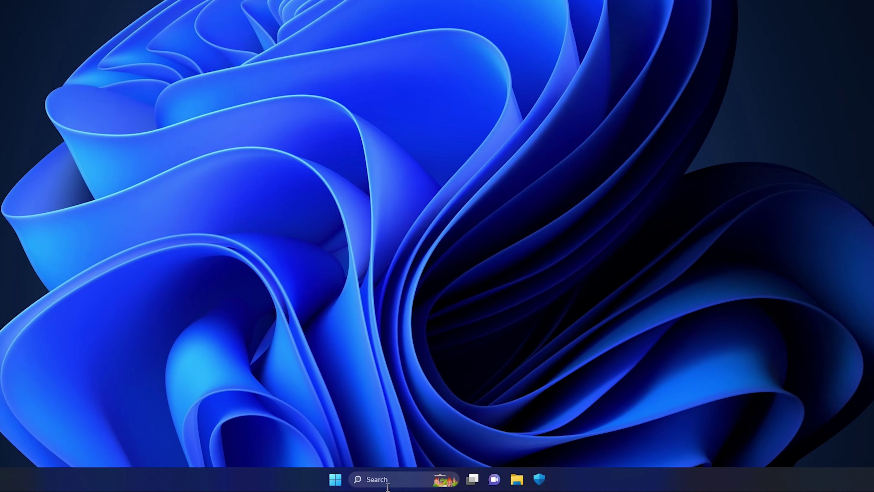
Step: Search Windows for 'nvidia' and open NVIDIA Control Panel from the result's context menu
{"action": "left_click", "coordinate": [403, 486]}
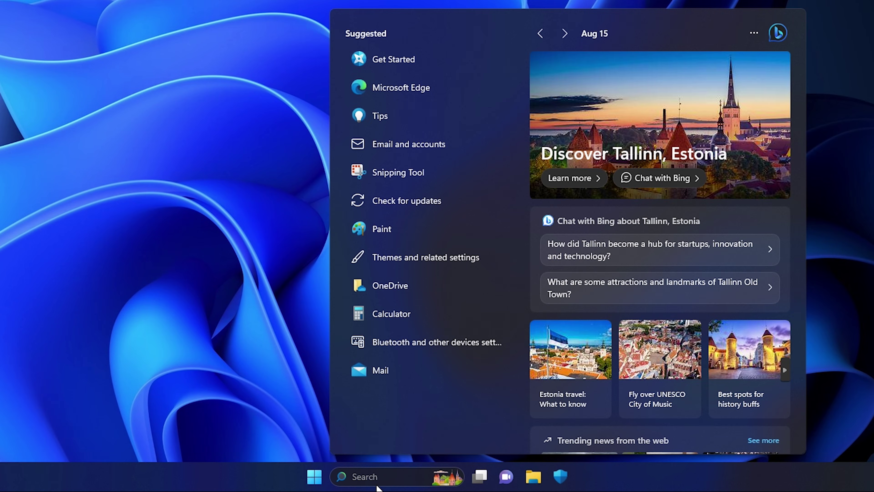
{"action": "type", "text": "nvidia"}
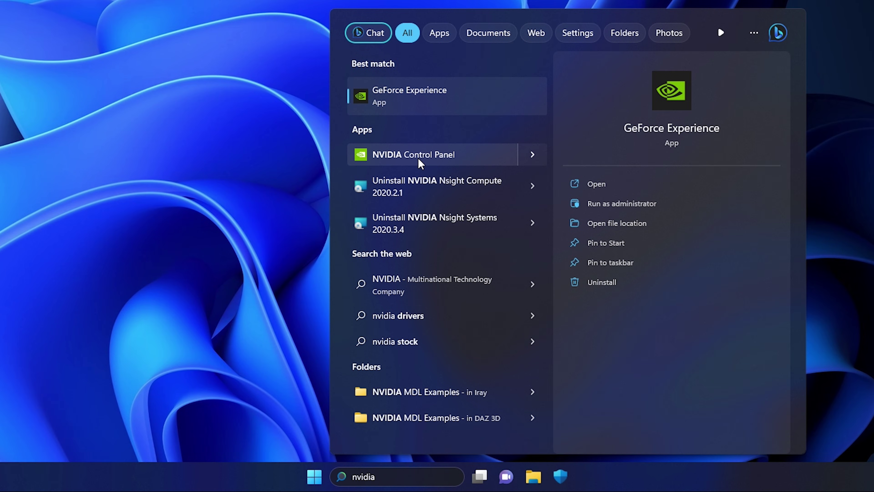
{"action": "right_click", "coordinate": [406, 159]}
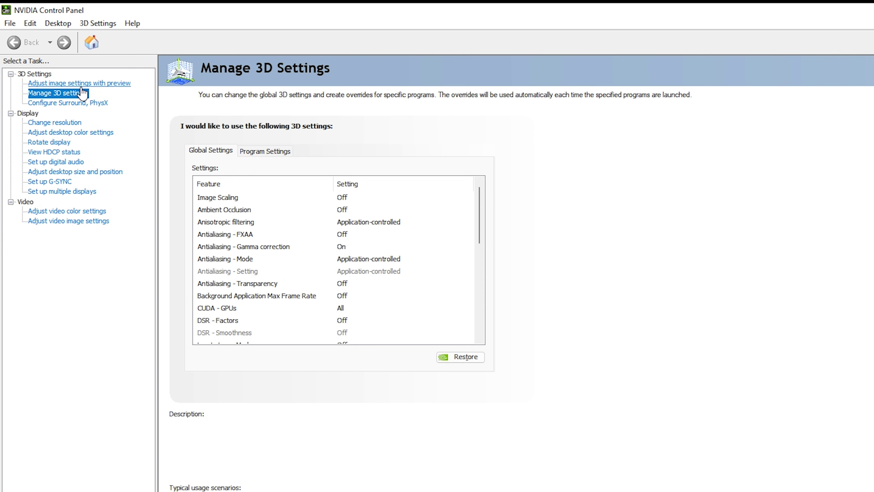
Step: Set the PhysX processor to NVIDIA GeForce GTX 1660 Ti on the Surround, PhysX page
{"action": "left_click", "coordinate": [123, 83]}
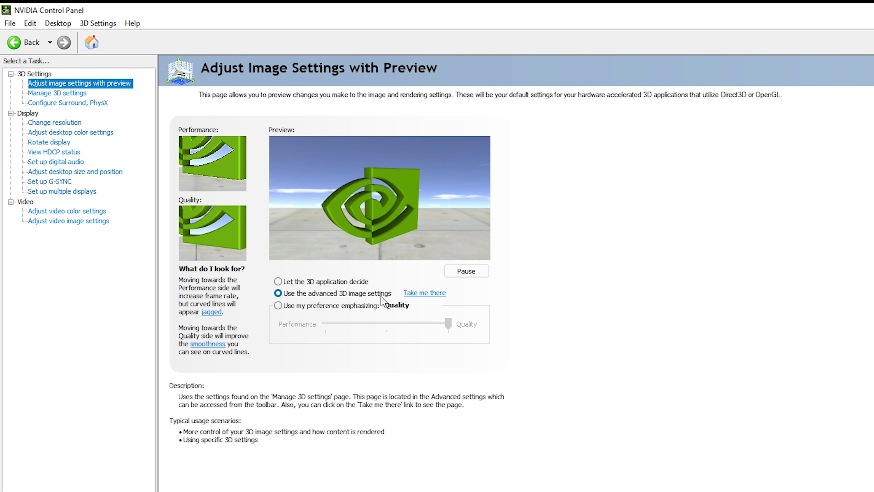
{"action": "left_click", "coordinate": [71, 105]}
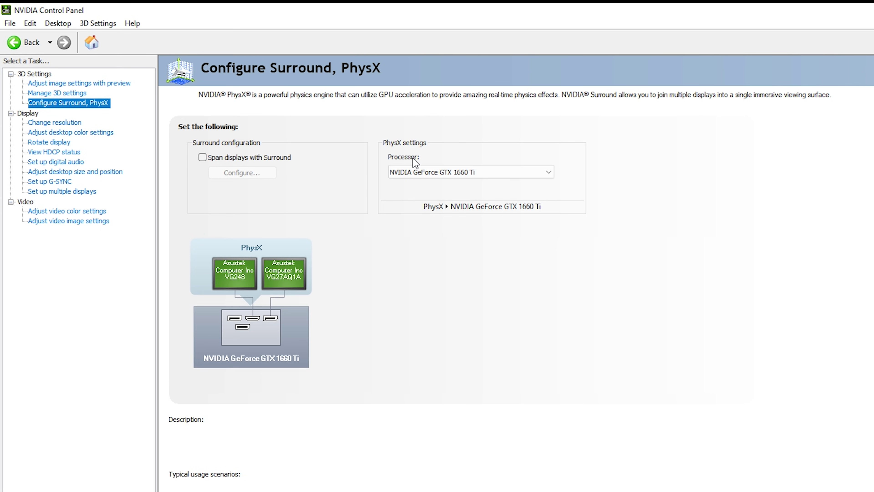
{"action": "left_click", "coordinate": [437, 174]}
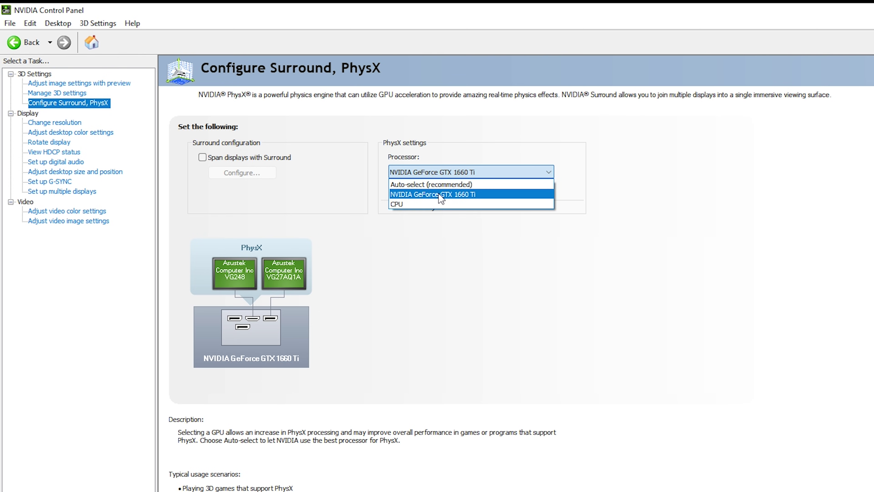
{"action": "left_click", "coordinate": [440, 194]}
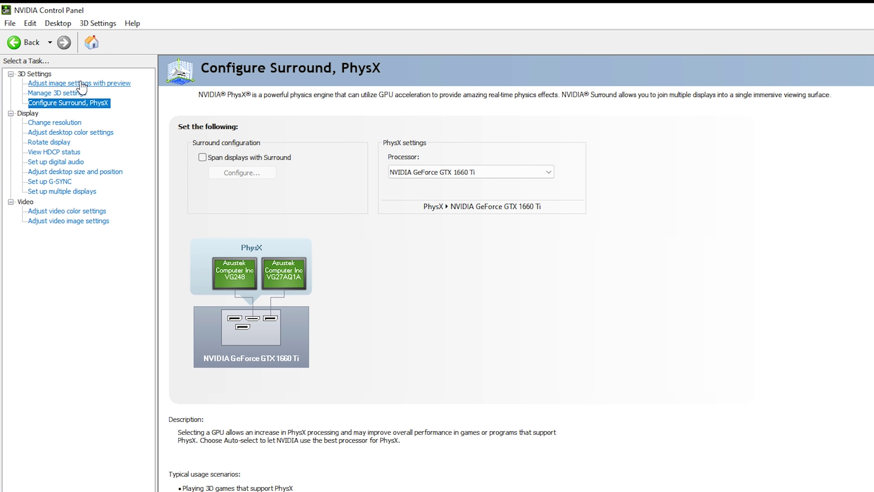
Step: Go to Manage 3D settings and show the Program Settings overrides
{"action": "left_click", "coordinate": [75, 94]}
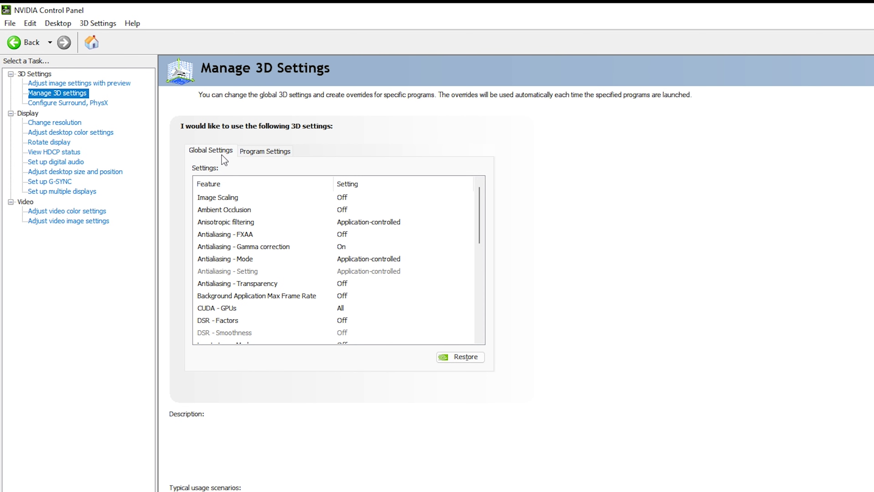
{"action": "left_click", "coordinate": [271, 153]}
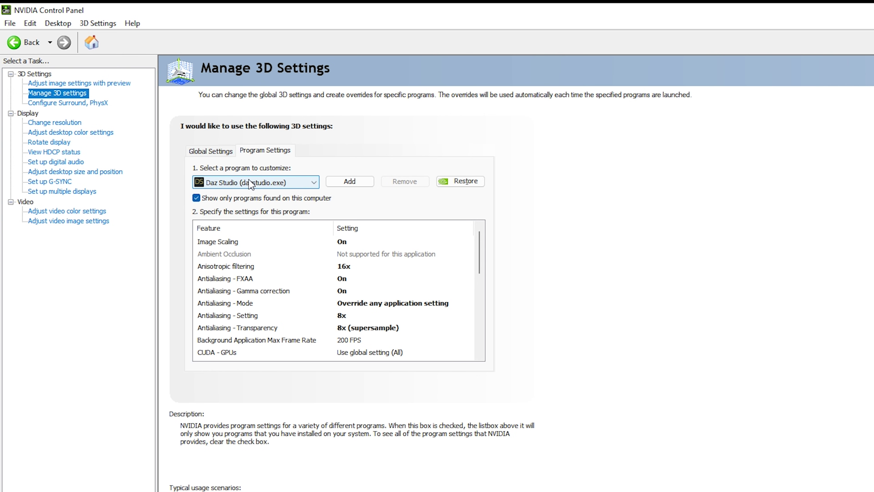
Step: Select Adobe Premiere (adobe premiere pro.exe) as the program to customize
{"action": "left_click", "coordinate": [239, 185]}
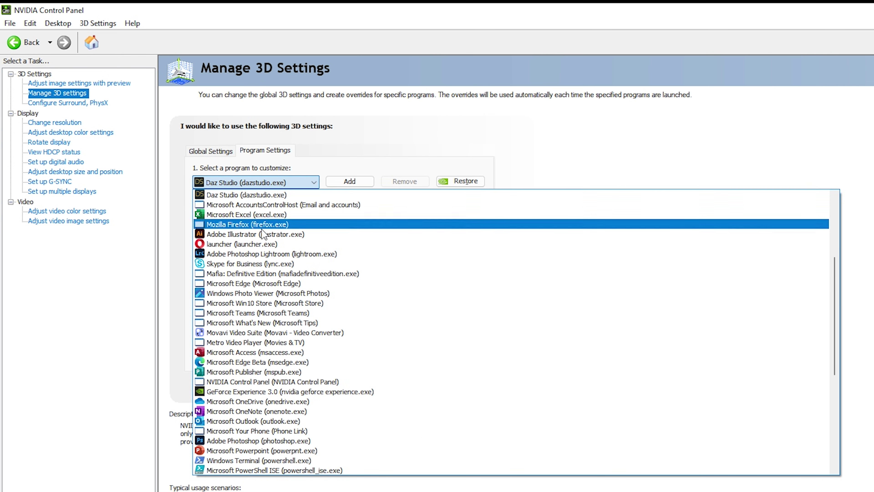
{"action": "scroll", "coordinate": [284, 413], "scroll_direction": "down", "scroll_amount": 2}
{"action": "scroll", "coordinate": [288, 423], "scroll_direction": "down", "scroll_amount": 3}
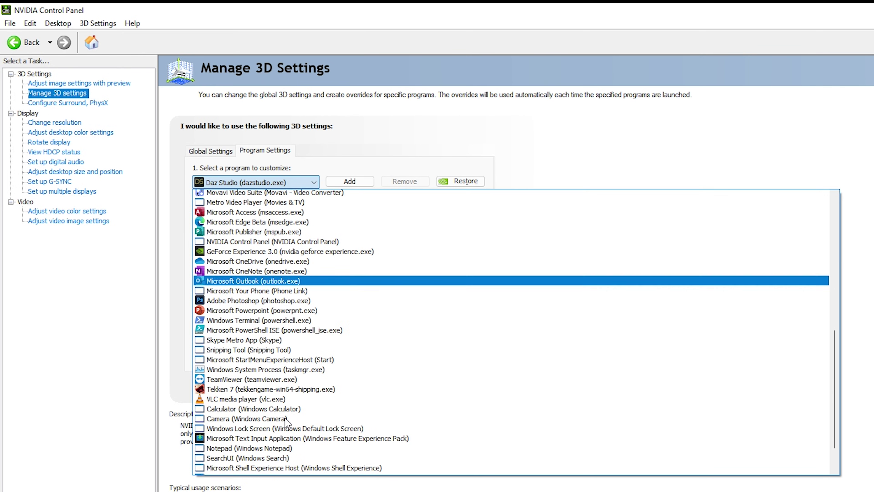
{"action": "scroll", "coordinate": [345, 237], "scroll_direction": "up", "scroll_amount": 9}
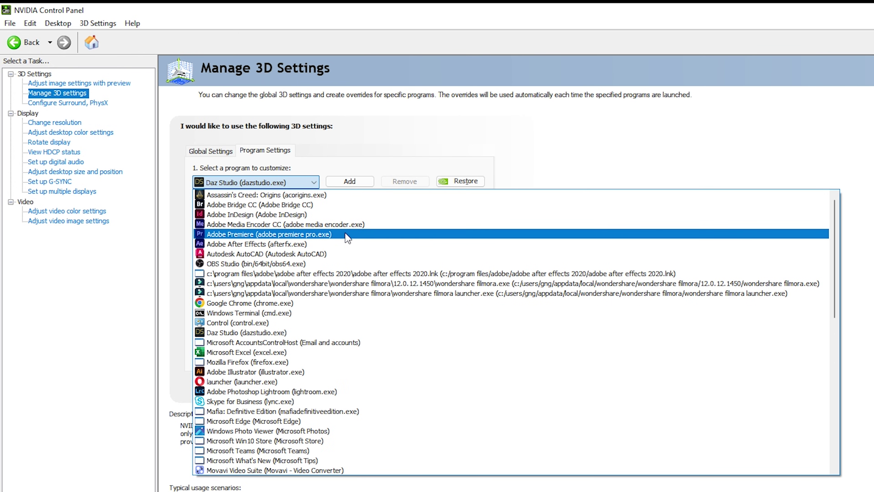
{"action": "left_click", "coordinate": [346, 235]}
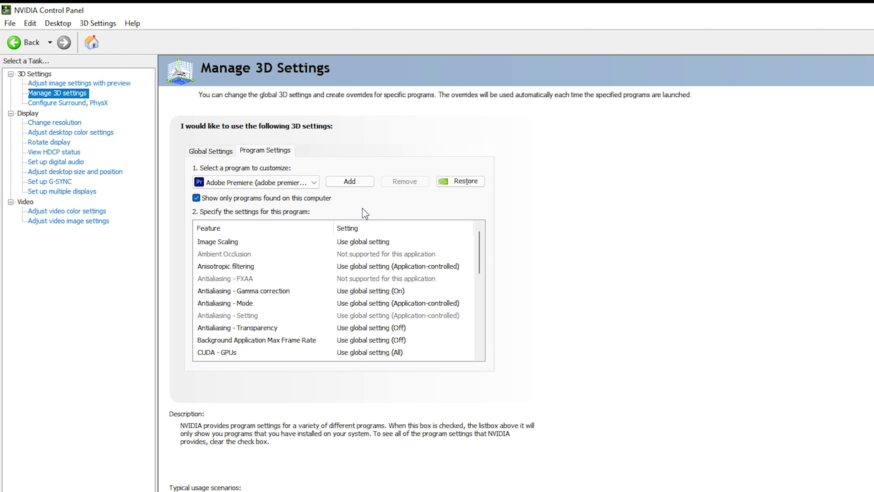
Step: Bring up the Add program list and pick Adobe Premiere Pro 2020
{"action": "left_click", "coordinate": [355, 183]}
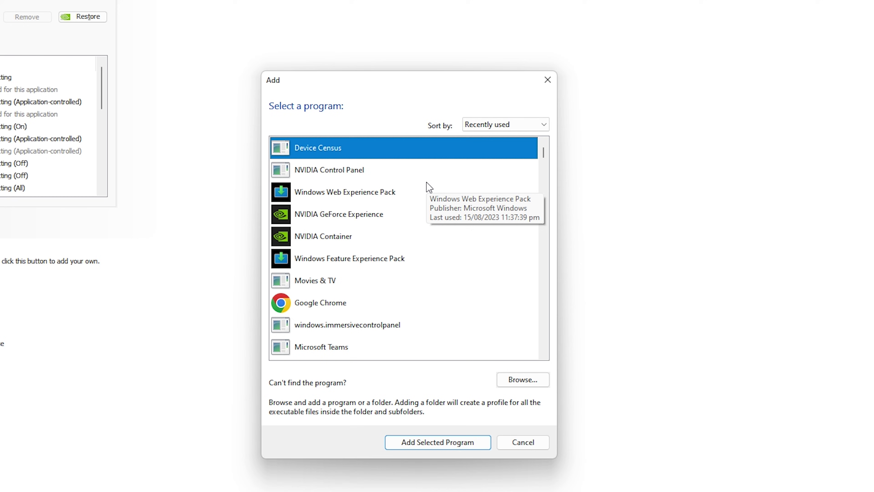
{"action": "scroll", "coordinate": [427, 241], "scroll_direction": "down", "scroll_amount": 8}
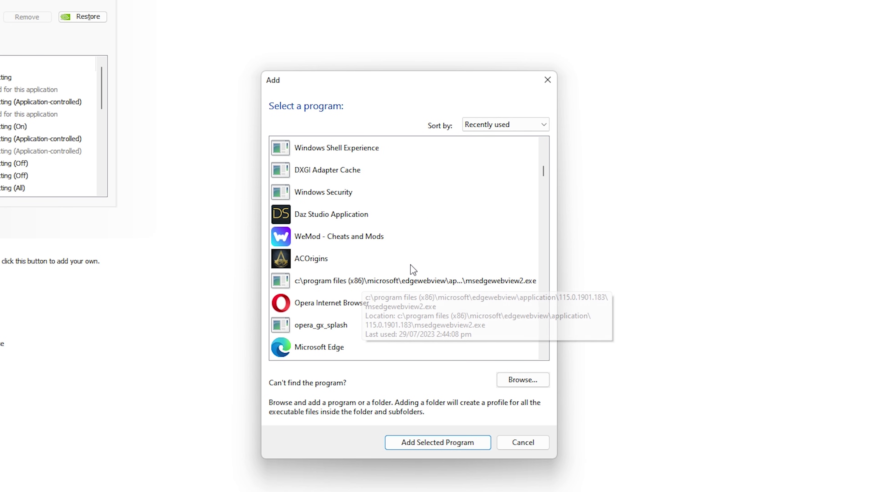
{"action": "scroll", "coordinate": [412, 267], "scroll_direction": "down", "scroll_amount": 10}
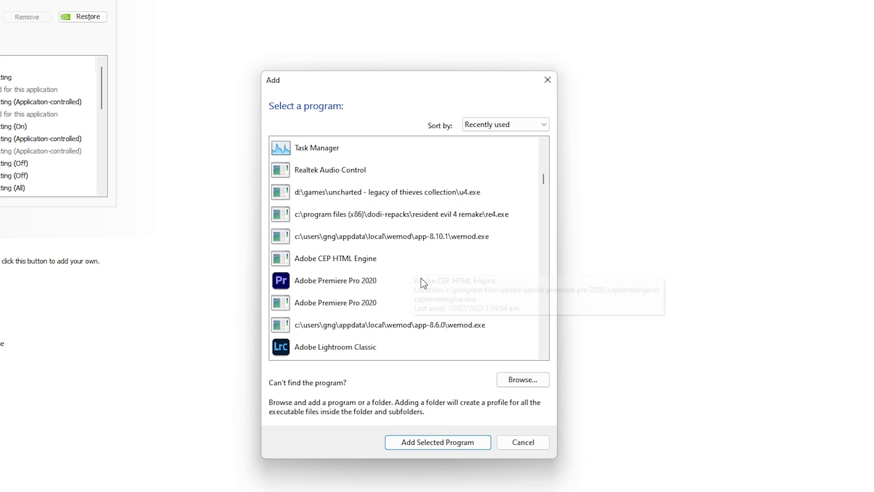
{"action": "left_click", "coordinate": [396, 280]}
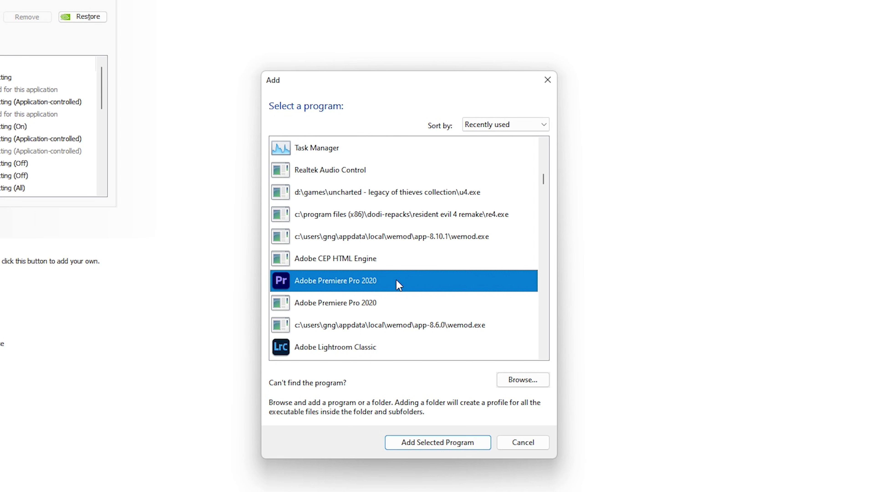
{"action": "scroll", "coordinate": [398, 285], "scroll_direction": "up", "scroll_amount": 3}
{"action": "scroll", "coordinate": [397, 280], "scroll_direction": "down", "scroll_amount": 3}
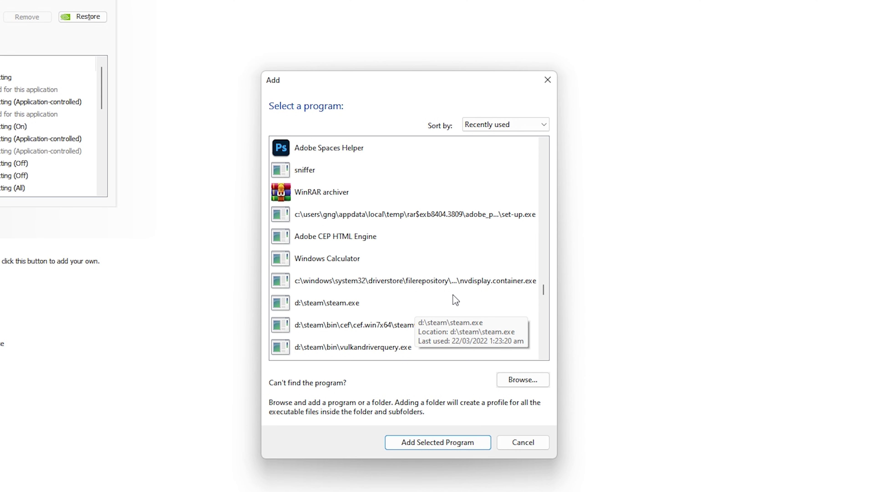
Step: Browse to the C:\Program Files\Adobe\Adobe Premiere Pro 2022 folder in the file picker
{"action": "left_click", "coordinate": [523, 381]}
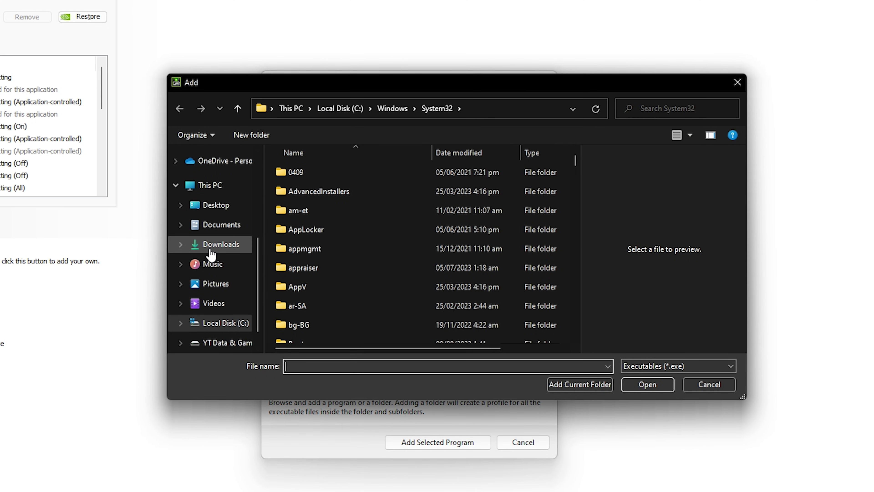
{"action": "scroll", "coordinate": [211, 254], "scroll_direction": "down", "scroll_amount": 1}
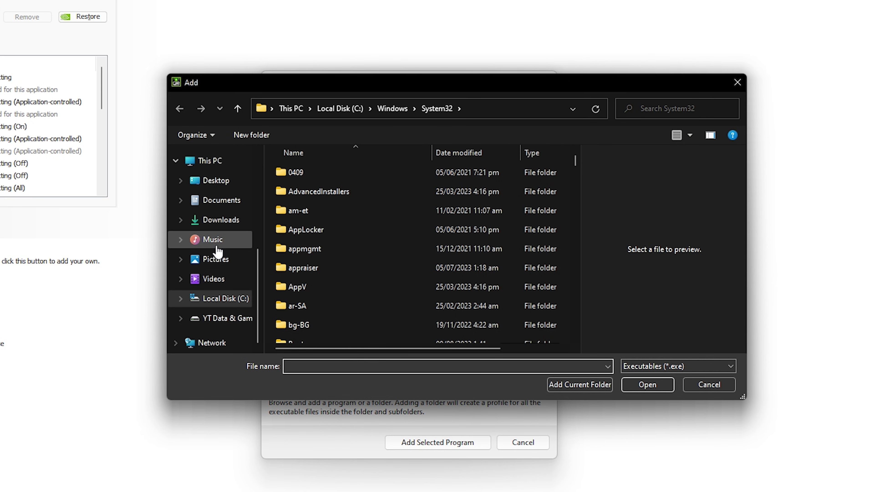
{"action": "left_click", "coordinate": [224, 298]}
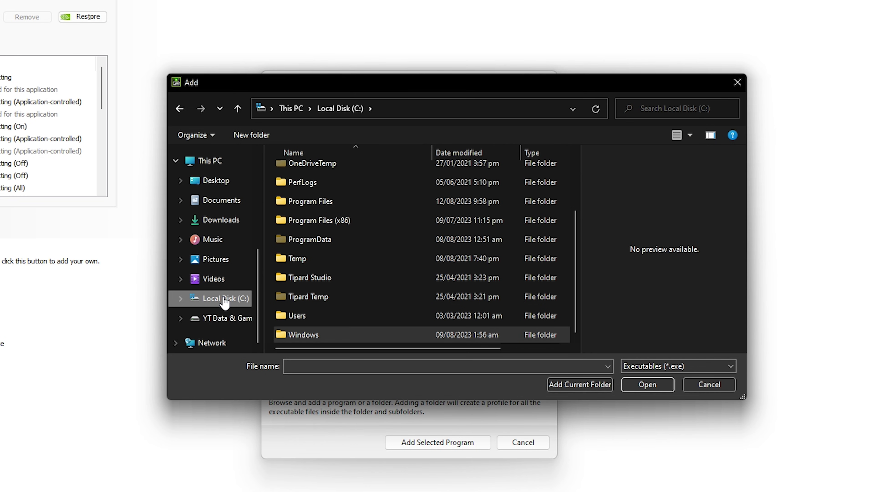
{"action": "scroll", "coordinate": [359, 283], "scroll_direction": "up", "scroll_amount": 2}
{"action": "double_click", "coordinate": [360, 283]}
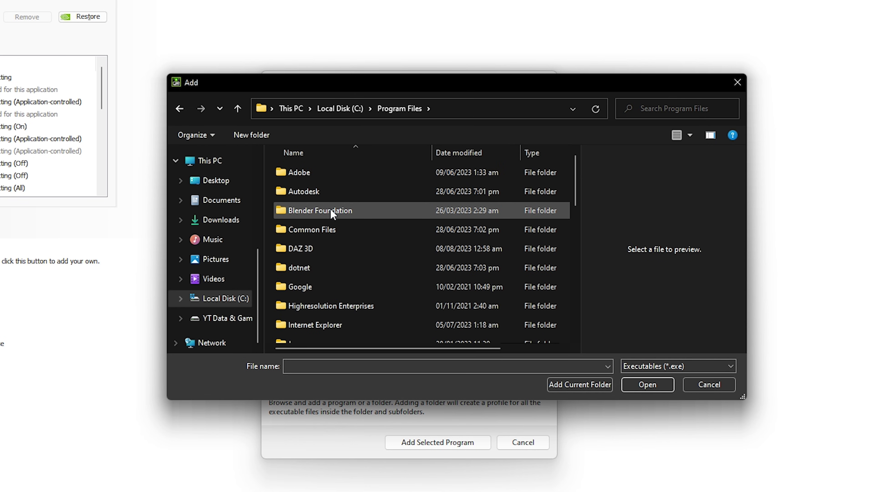
{"action": "double_click", "coordinate": [329, 176]}
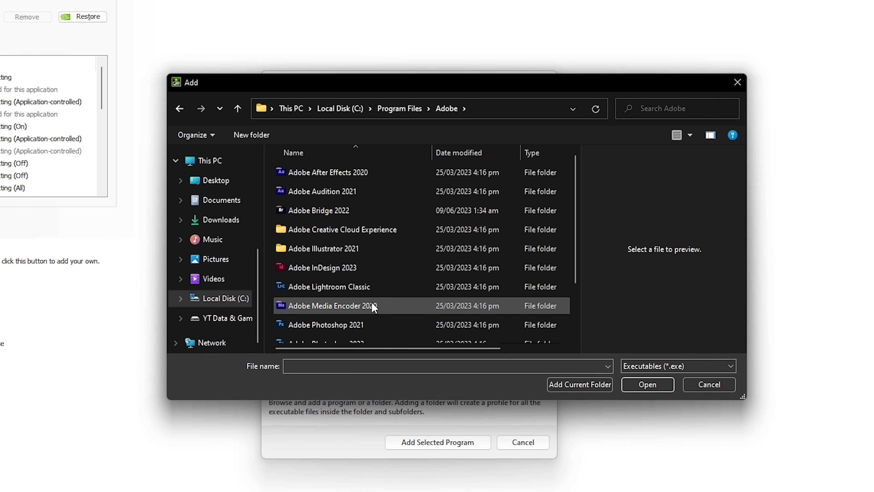
{"action": "scroll", "coordinate": [371, 302], "scroll_direction": "down", "scroll_amount": 2}
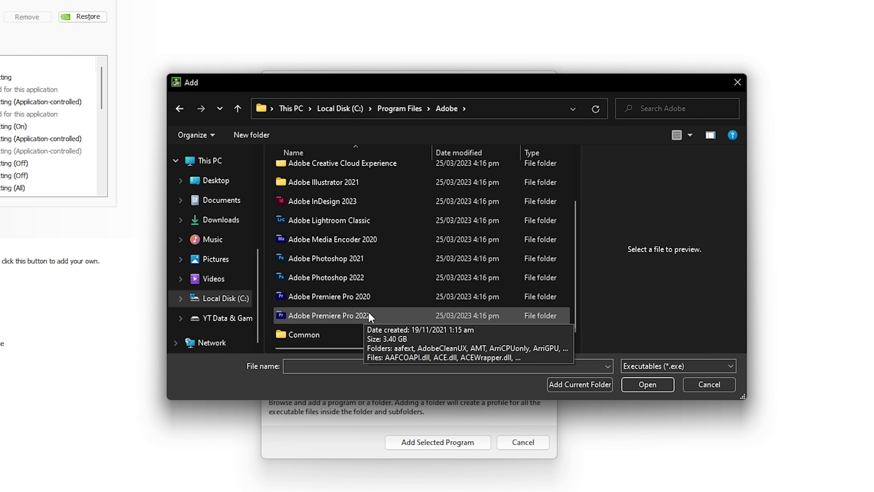
{"action": "left_click", "coordinate": [381, 316]}
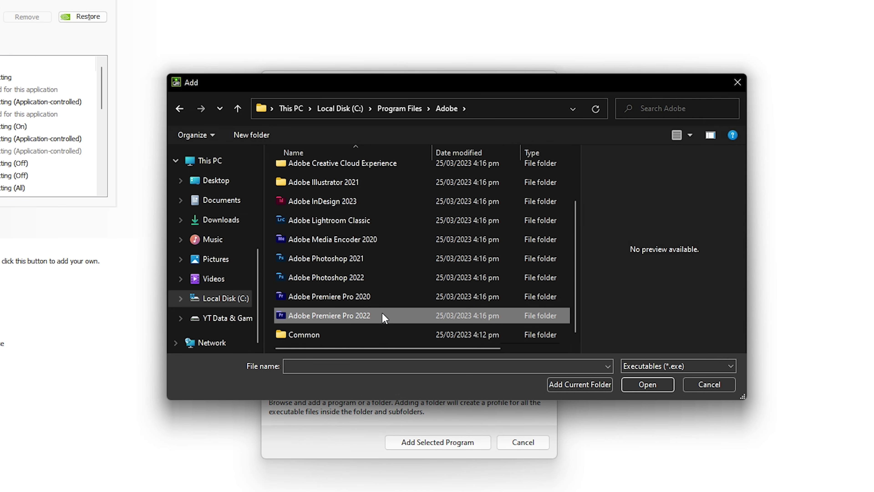
{"action": "double_click", "coordinate": [370, 315]}
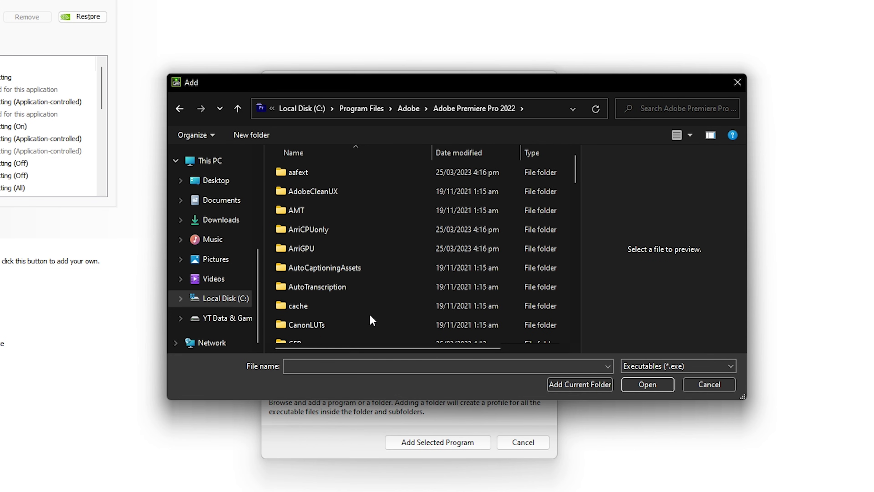
Step: Select the Adobe Premiere Pro executable and add it as a customized program
{"action": "scroll", "coordinate": [368, 315], "scroll_direction": "down", "scroll_amount": 7}
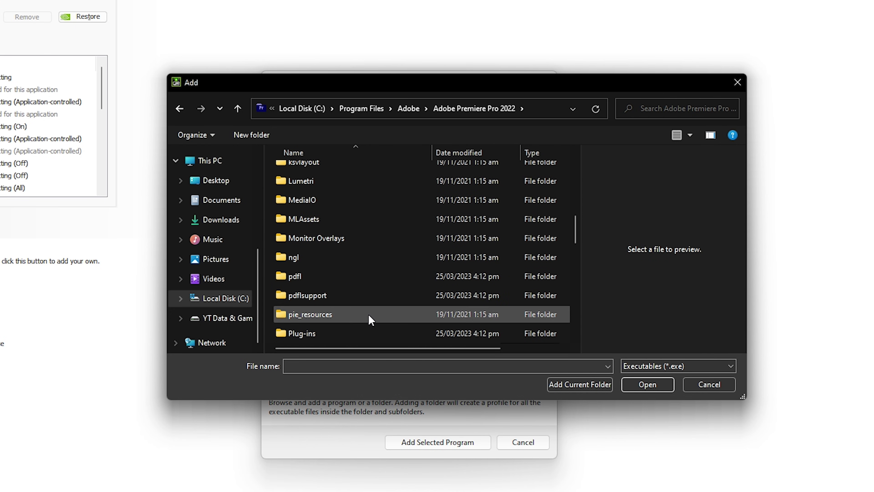
{"action": "scroll", "coordinate": [368, 315], "scroll_direction": "down", "scroll_amount": 5}
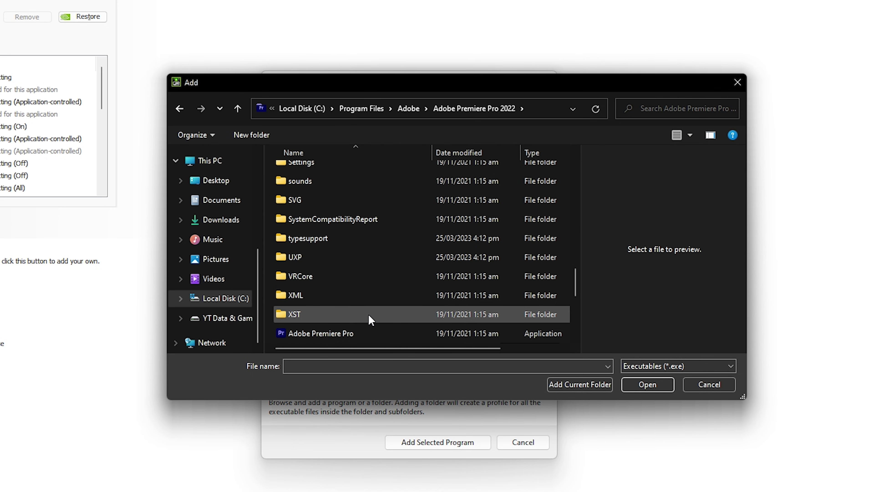
{"action": "left_click", "coordinate": [375, 334]}
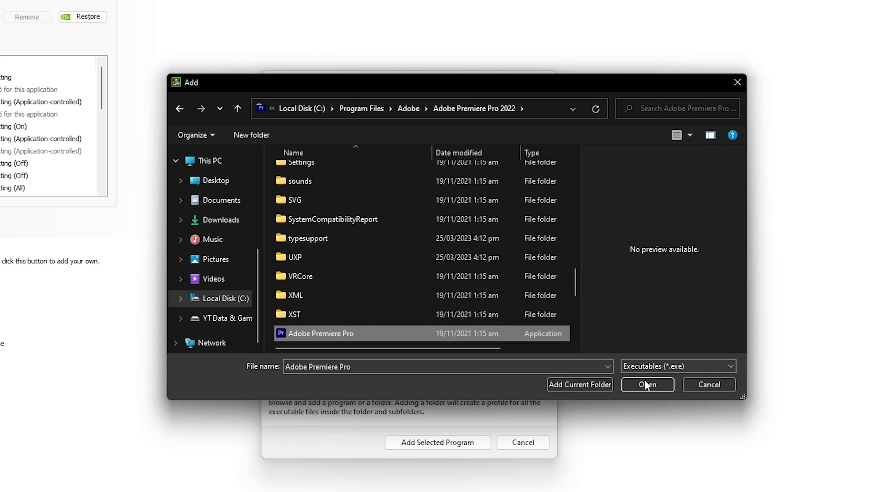
{"action": "left_click", "coordinate": [709, 383]}
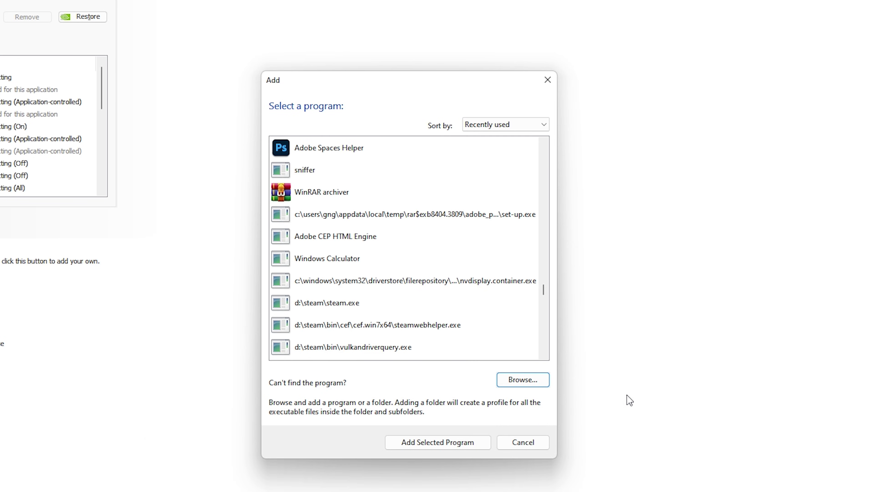
{"action": "left_click", "coordinate": [523, 442]}
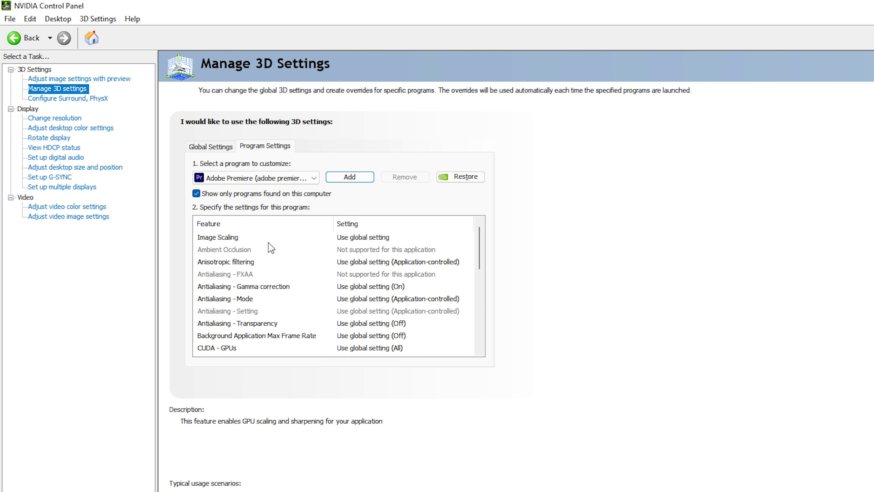
Step: Turn Image Scaling on, set anisotropic filtering to 16x, and turn gamma correction On
{"action": "left_click", "coordinate": [387, 241]}
{"action": "left_click", "coordinate": [366, 301]}
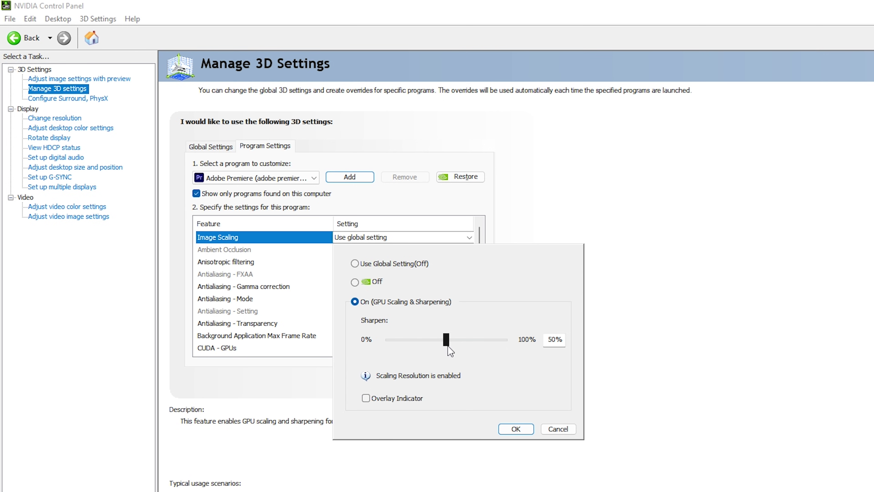
{"action": "left_click", "coordinate": [515, 429]}
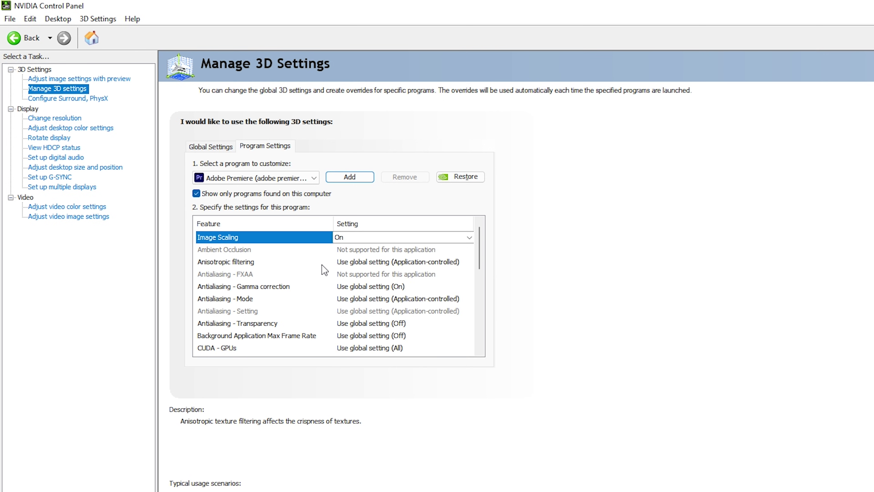
{"action": "left_click", "coordinate": [373, 262]}
{"action": "left_click", "coordinate": [373, 262]}
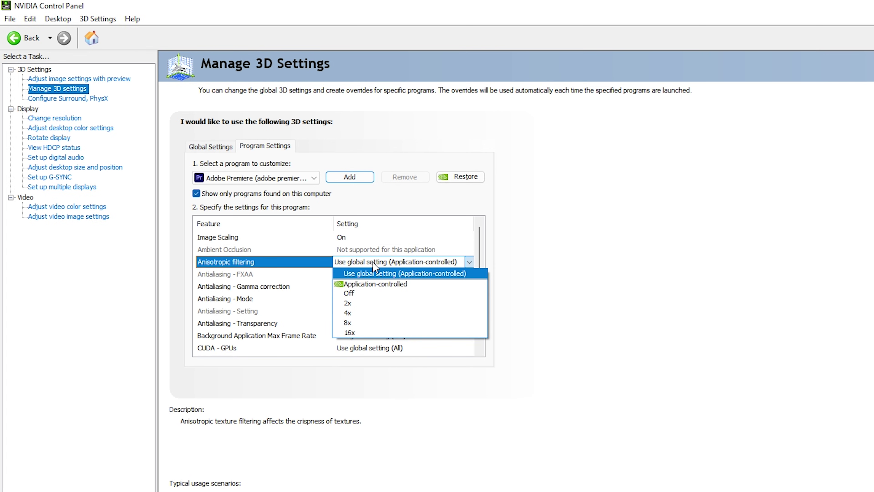
{"action": "left_click", "coordinate": [367, 330]}
{"action": "left_click", "coordinate": [370, 286]}
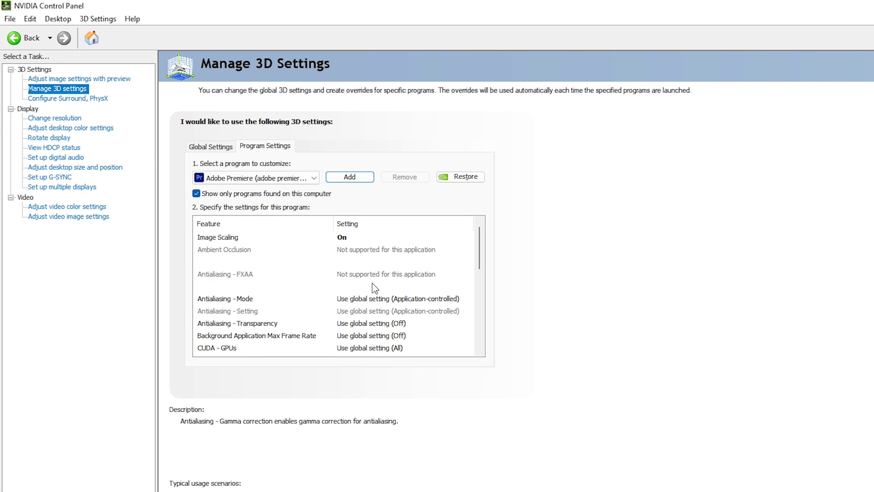
{"action": "left_click", "coordinate": [370, 287]}
{"action": "left_click", "coordinate": [371, 318]}
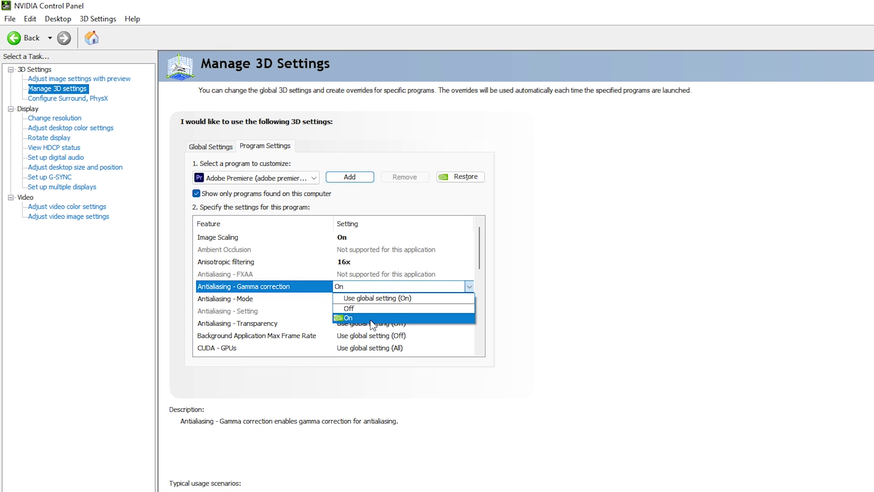
Step: Override antialiasing at 8x and set transparency antialiasing to 8x supersample
{"action": "left_click", "coordinate": [281, 297]}
{"action": "left_click", "coordinate": [373, 298]}
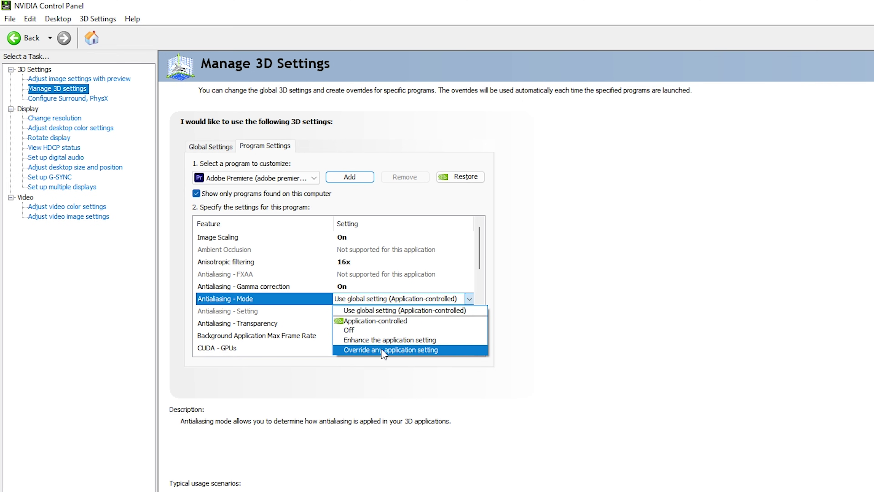
{"action": "left_click", "coordinate": [424, 351]}
{"action": "left_click", "coordinate": [358, 274]}
{"action": "left_click", "coordinate": [357, 275]}
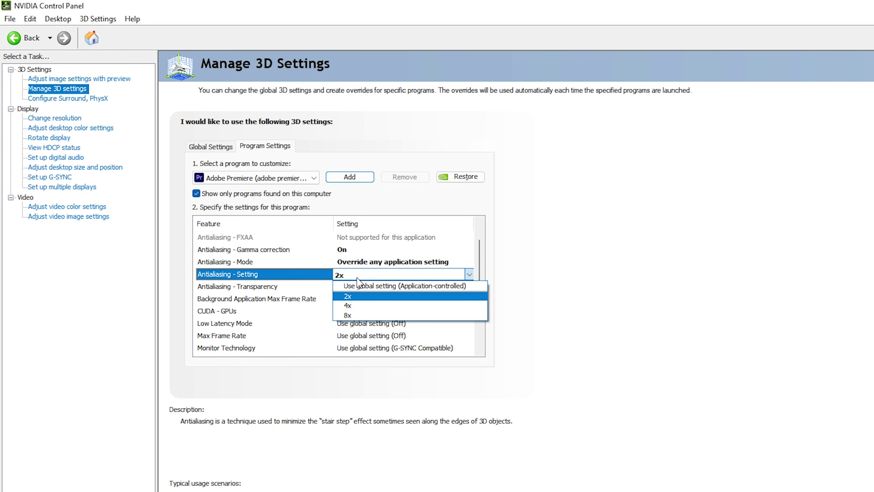
{"action": "left_click", "coordinate": [360, 315]}
{"action": "left_click", "coordinate": [372, 261]}
{"action": "left_click", "coordinate": [372, 261]}
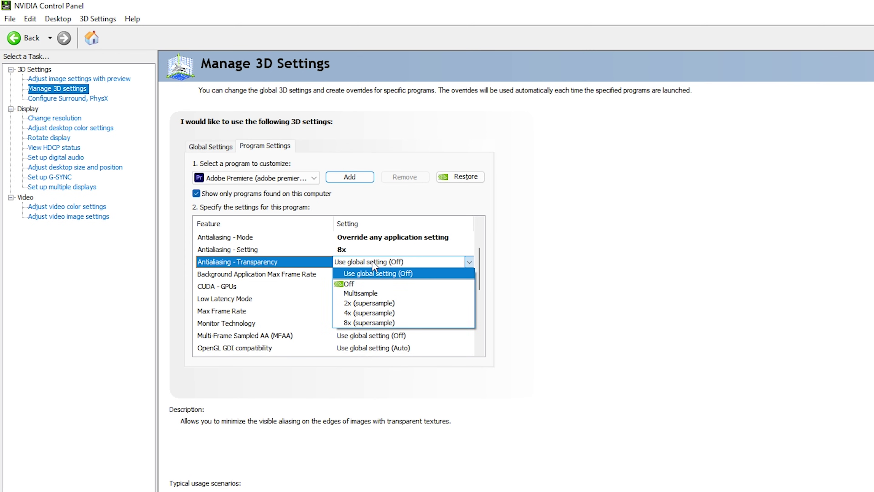
{"action": "left_click", "coordinate": [378, 323]}
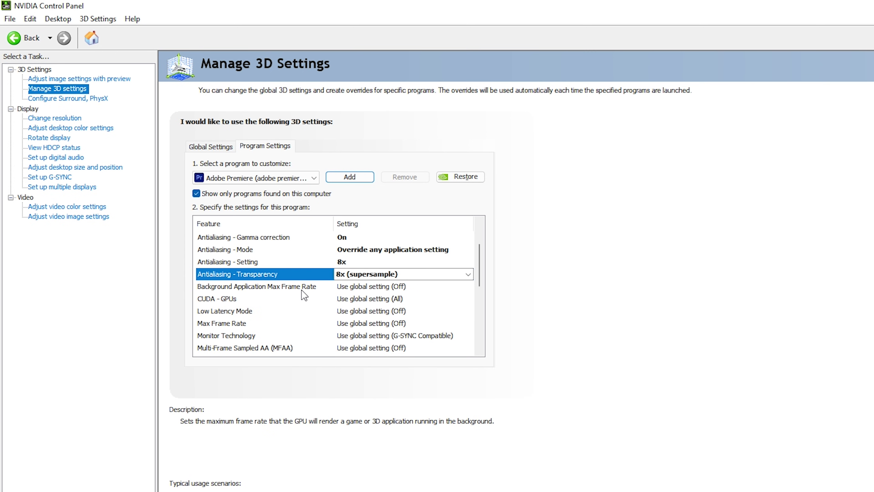
Step: Turn on the Background Application Max Frame Rate limit at 200 FPS
{"action": "left_click", "coordinate": [359, 286]}
{"action": "left_click", "coordinate": [359, 286]}
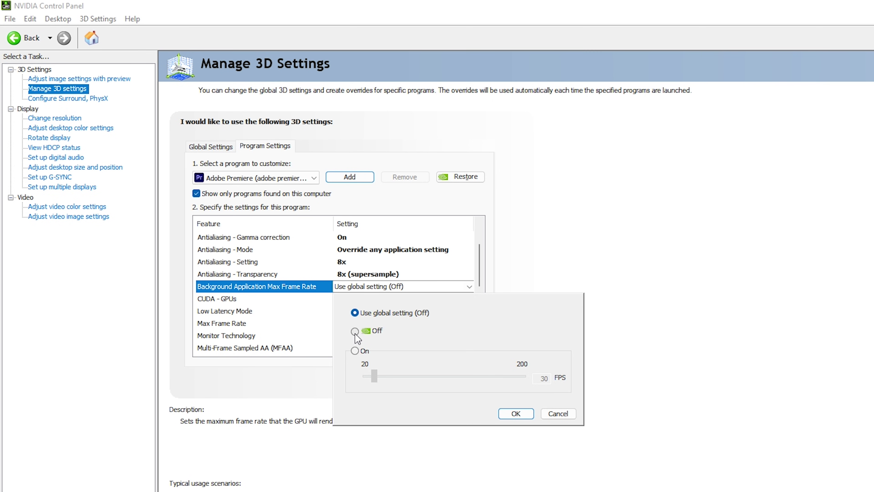
{"action": "left_click", "coordinate": [355, 351]}
{"action": "left_click_drag", "start_coordinate": [375, 378], "coordinate": [588, 365]}
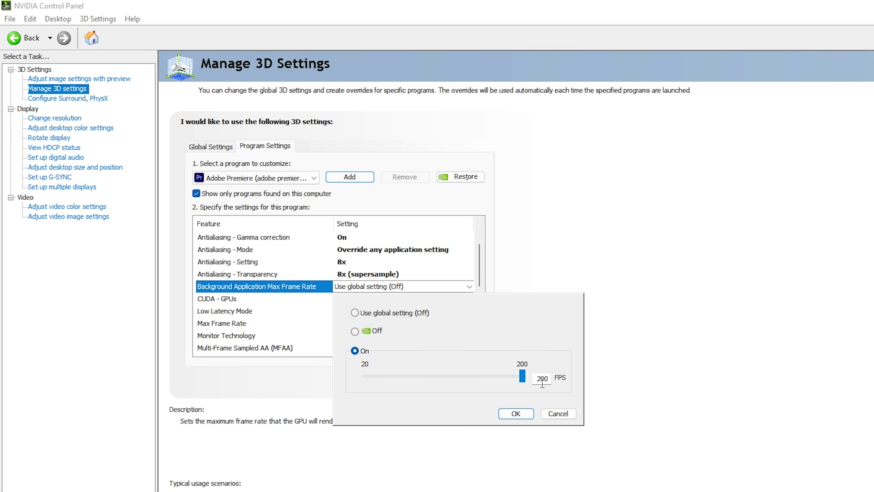
{"action": "left_click", "coordinate": [513, 414]}
Step: Set CUDA - GPUs to use the NVIDIA GeForce GTX 1660 Ti
{"action": "left_click", "coordinate": [258, 298]}
{"action": "left_click", "coordinate": [354, 300]}
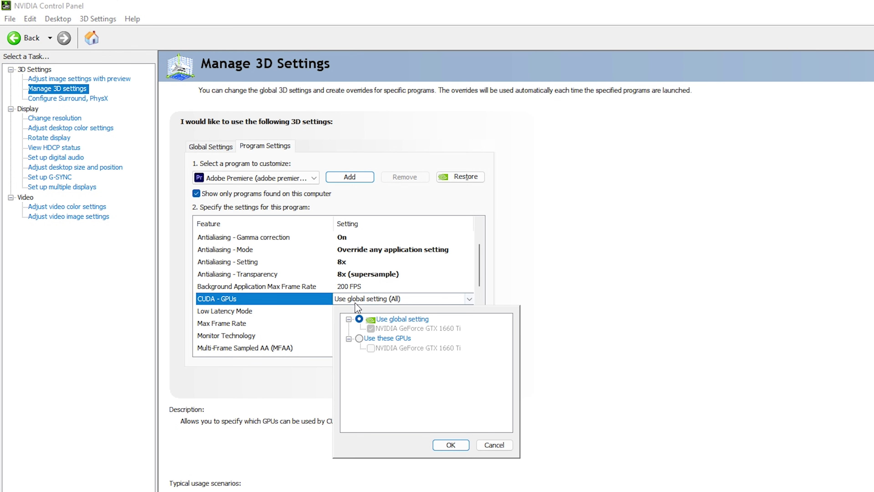
{"action": "left_click", "coordinate": [359, 338]}
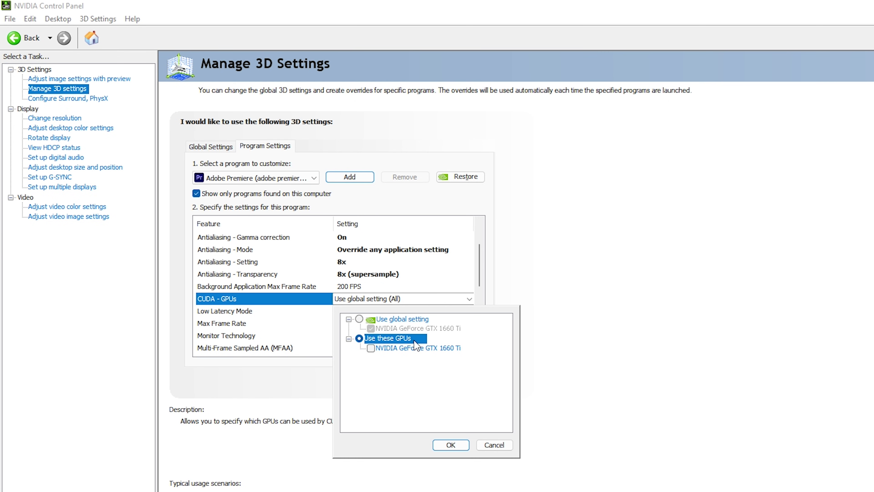
{"action": "left_click", "coordinate": [369, 347]}
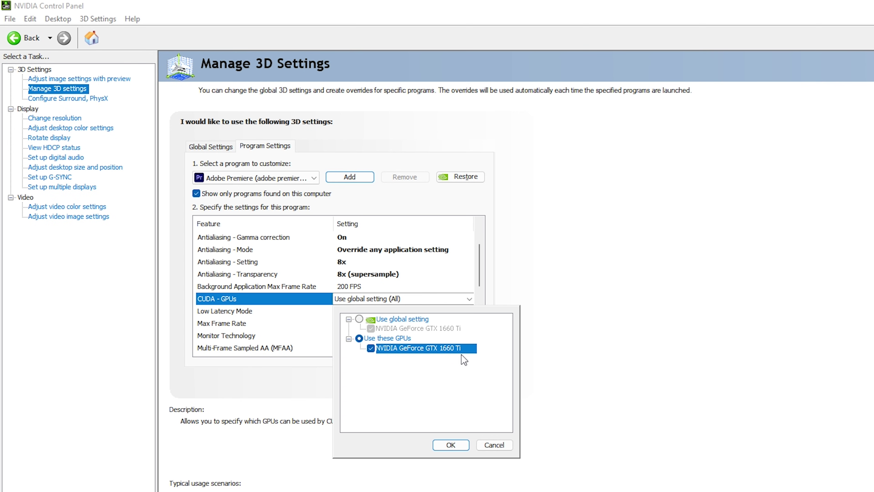
{"action": "left_click", "coordinate": [451, 445]}
{"action": "left_click", "coordinate": [366, 311]}
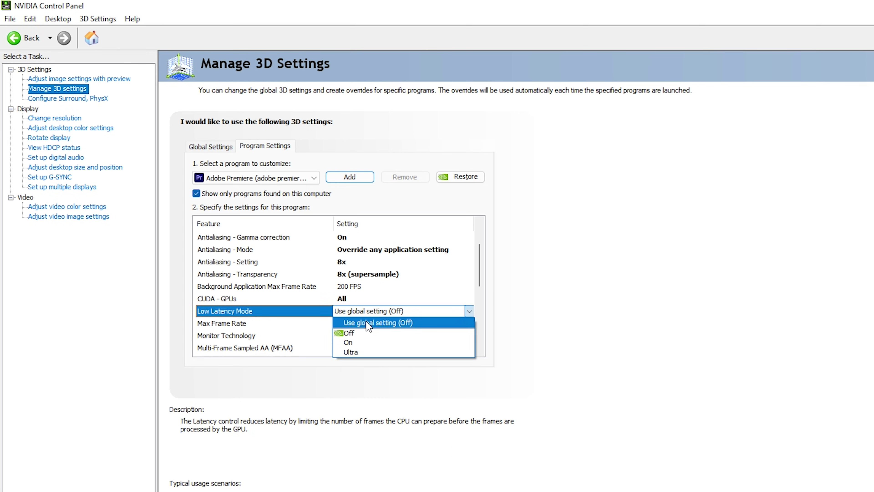
Step: Turn Low Latency Mode on and cap Max Frame Rate at 1000 FPS
{"action": "left_click", "coordinate": [367, 341]}
{"action": "scroll", "coordinate": [367, 340], "scroll_direction": "down", "scroll_amount": 2}
{"action": "left_click", "coordinate": [384, 262]}
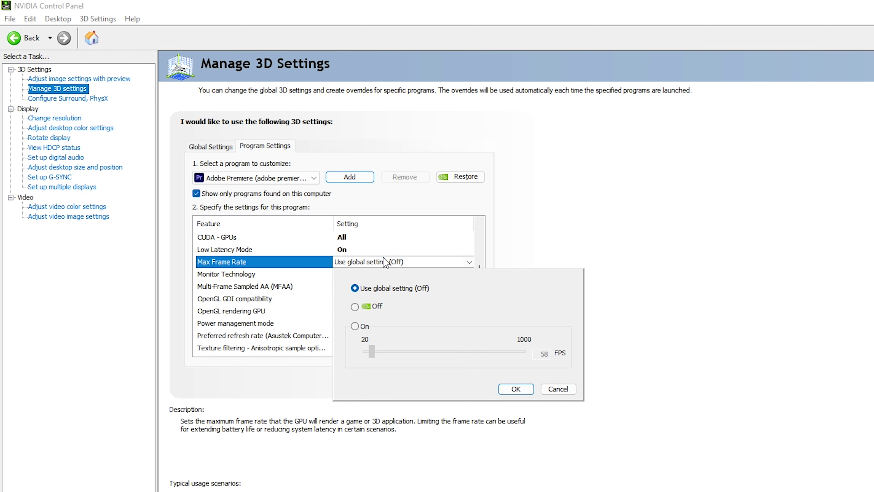
{"action": "left_click", "coordinate": [354, 325]}
{"action": "left_click_drag", "start_coordinate": [372, 352], "coordinate": [579, 349]}
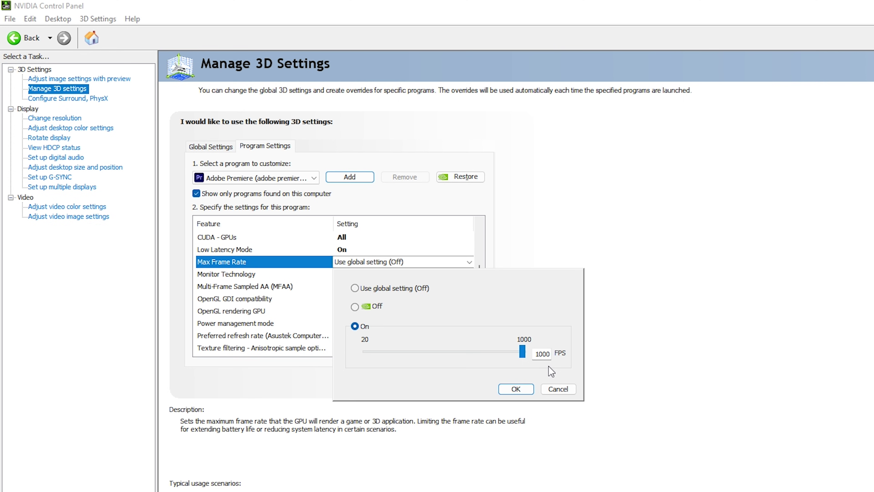
{"action": "left_click", "coordinate": [515, 388]}
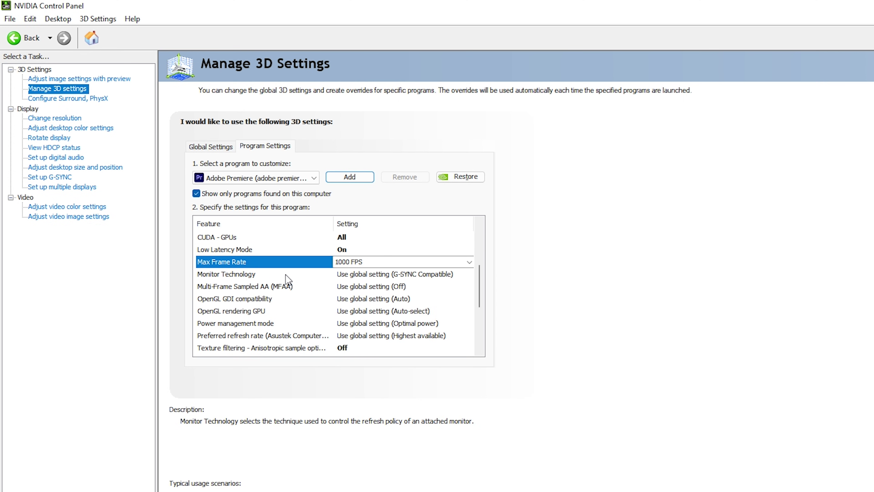
Step: Set Monitor Technology to G-SYNC Compatible and turn MFAA on
{"action": "left_click", "coordinate": [287, 276]}
{"action": "left_click", "coordinate": [353, 277]}
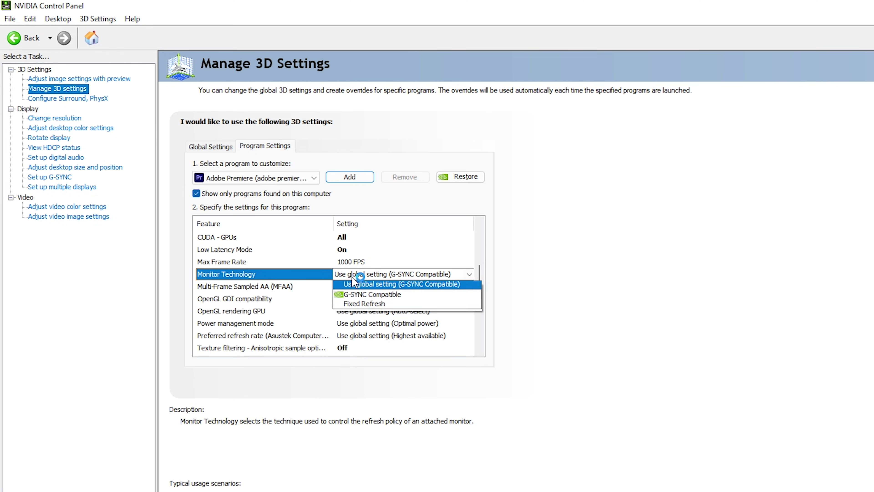
{"action": "left_click", "coordinate": [395, 301]}
{"action": "left_click", "coordinate": [364, 298]}
{"action": "left_click", "coordinate": [331, 299]}
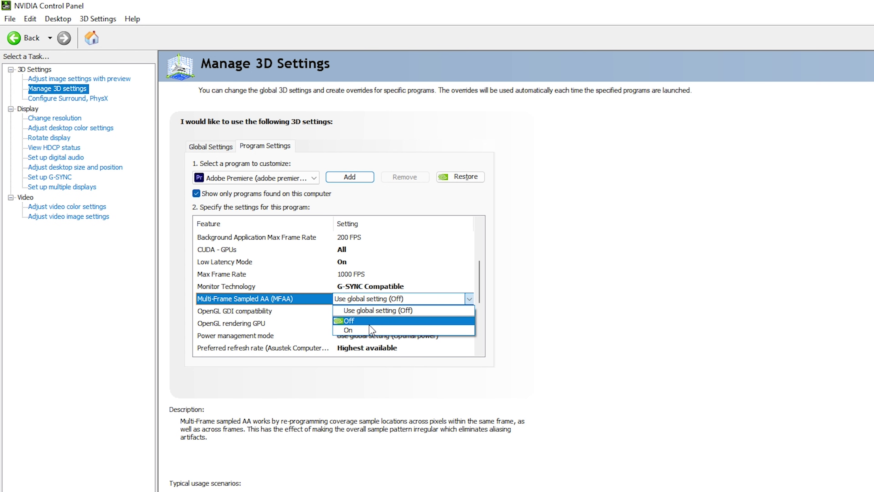
{"action": "left_click", "coordinate": [348, 329]}
{"action": "scroll", "coordinate": [234, 289], "scroll_direction": "down", "scroll_amount": 1}
{"action": "left_click", "coordinate": [233, 286]}
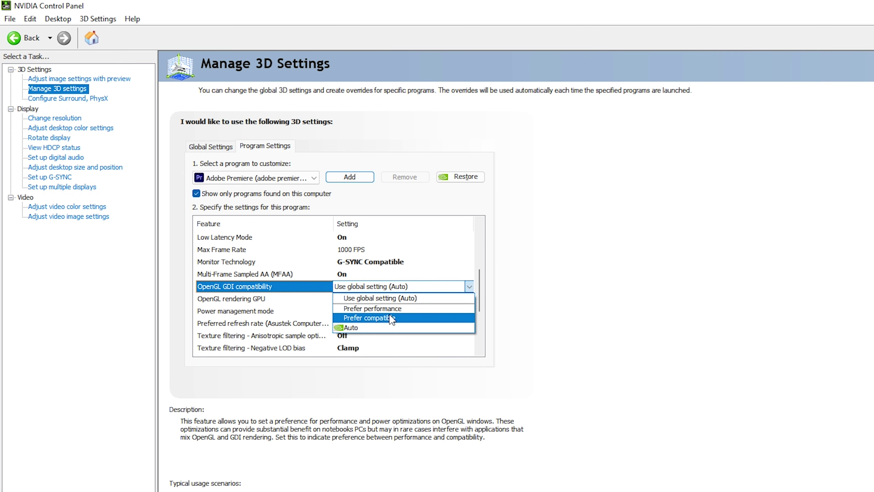
Step: Set OpenGL GDI compatibility to Prefer performance, OpenGL GPU to GTX 1660 Ti, and maximum-performance power mode
{"action": "left_click", "coordinate": [409, 308]}
{"action": "left_click", "coordinate": [208, 299]}
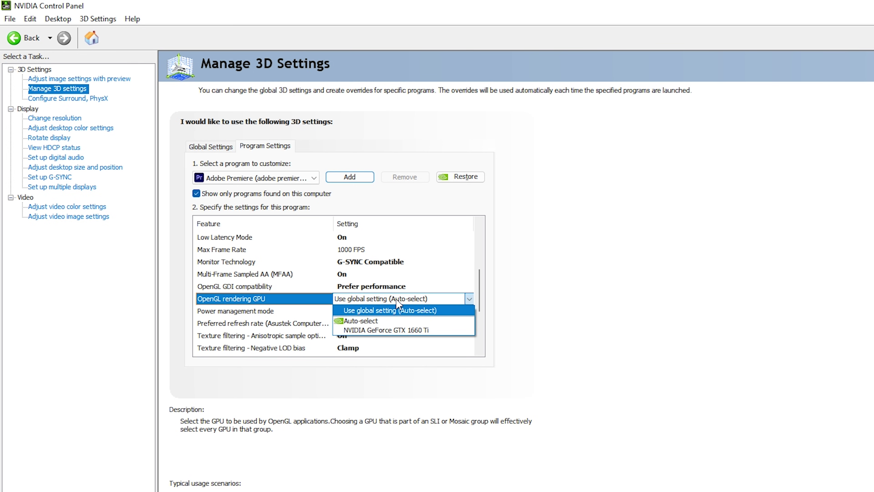
{"action": "left_click", "coordinate": [424, 330]}
{"action": "scroll", "coordinate": [381, 293], "scroll_direction": "down", "scroll_amount": 1}
{"action": "left_click", "coordinate": [382, 286]}
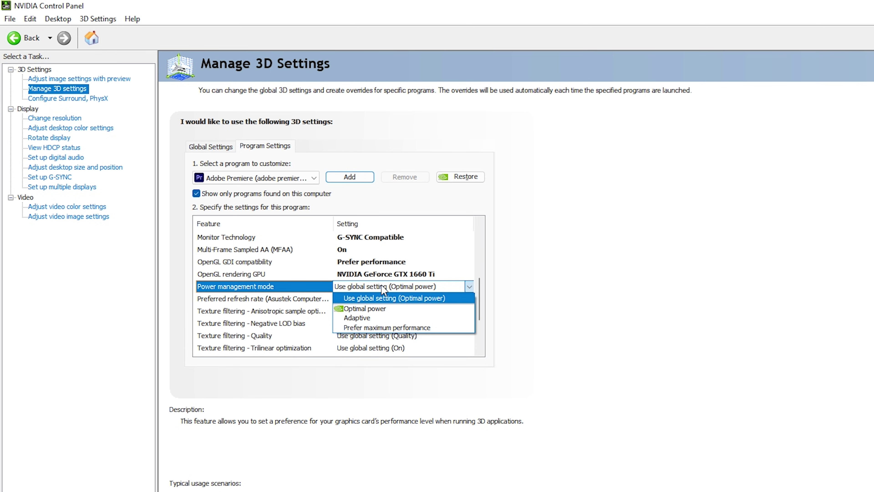
{"action": "left_click", "coordinate": [398, 328]}
Step: Use Highest available refresh rate, anisotropic optimization on, clamped negative LOD bias, High performance texture filtering
{"action": "left_click", "coordinate": [382, 298]}
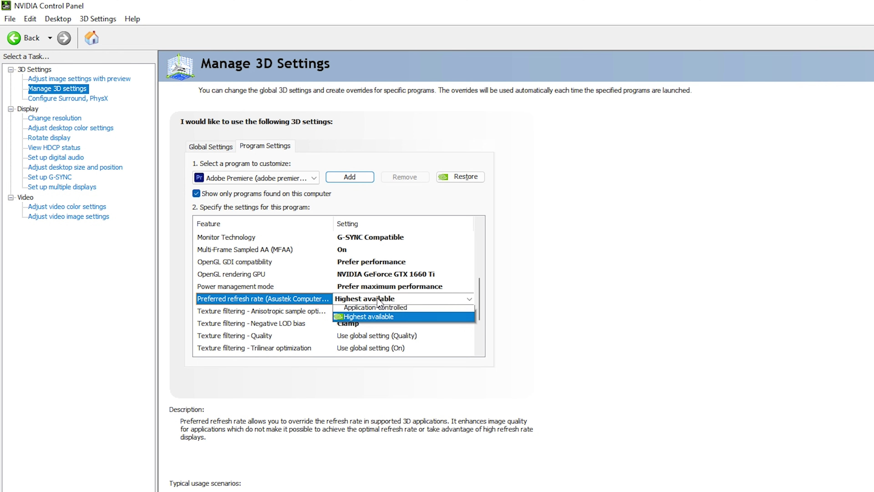
{"action": "left_click", "coordinate": [381, 330]}
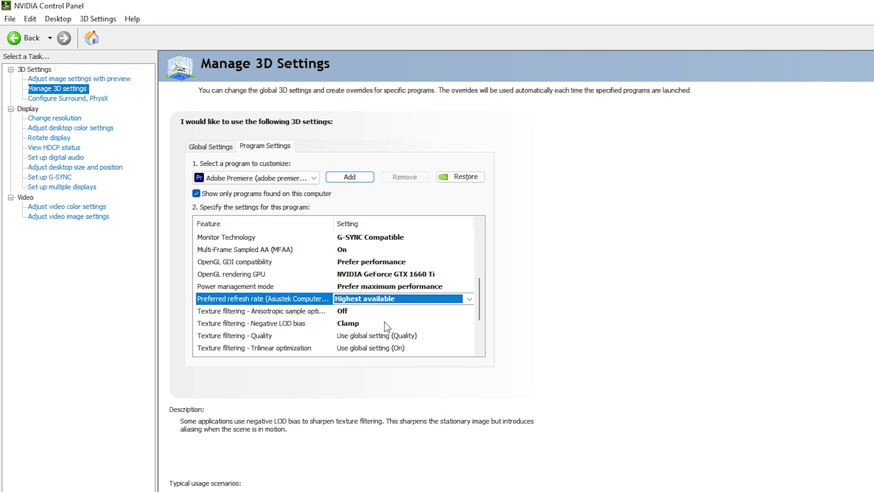
{"action": "left_click", "coordinate": [389, 310]}
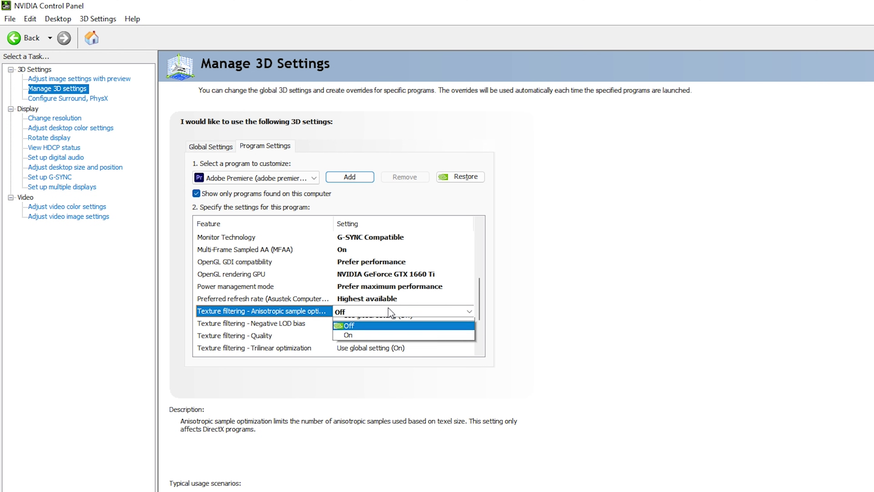
{"action": "left_click", "coordinate": [378, 340]}
{"action": "scroll", "coordinate": [386, 325], "scroll_direction": "down", "scroll_amount": 1}
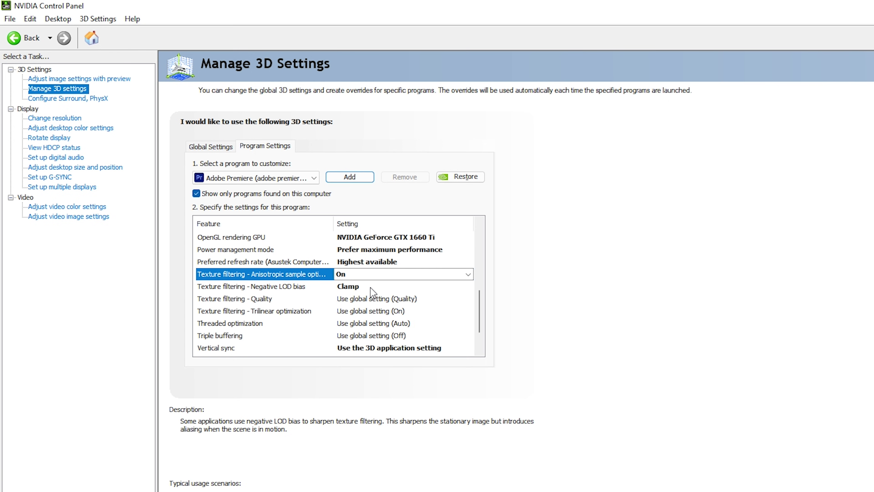
{"action": "left_click", "coordinate": [370, 287]}
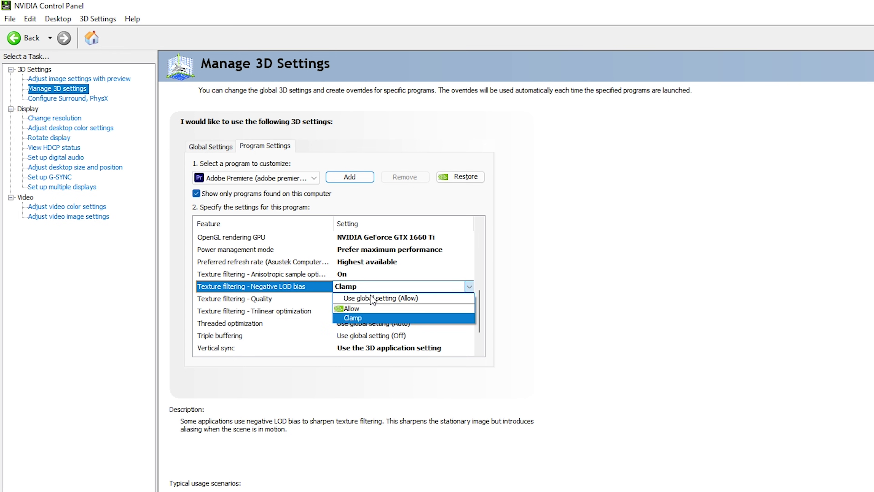
{"action": "left_click", "coordinate": [368, 317]}
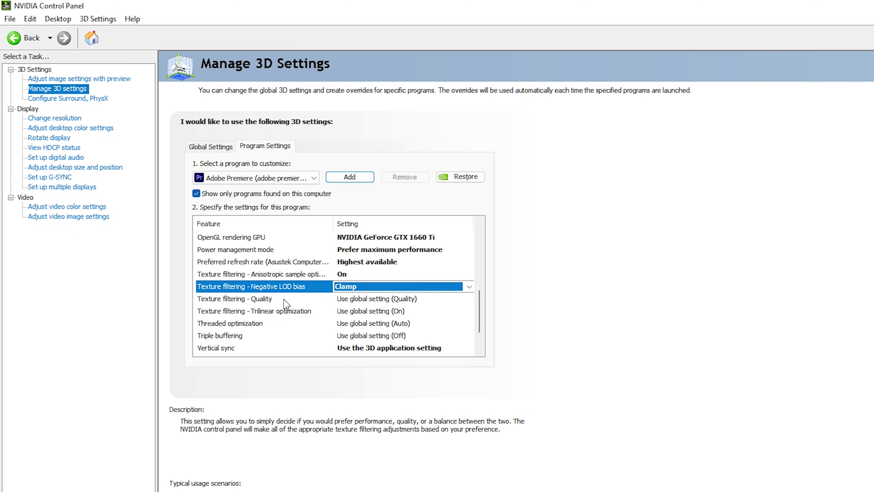
{"action": "left_click", "coordinate": [366, 299]}
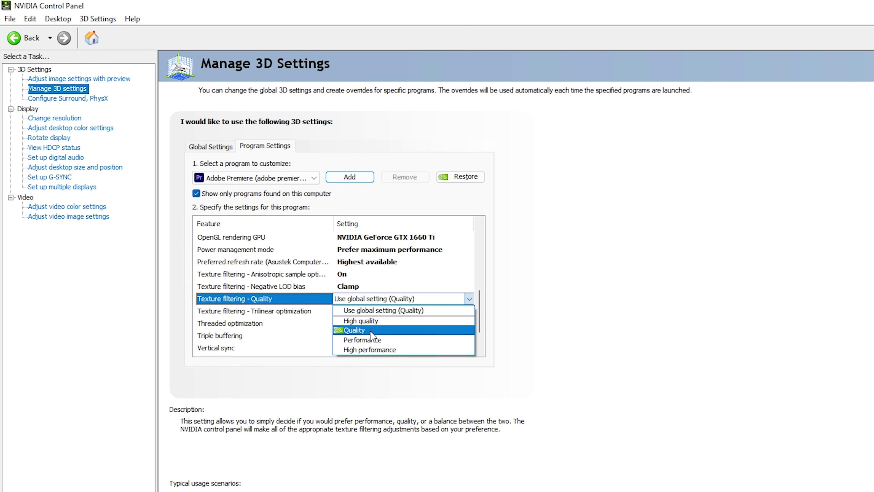
{"action": "left_click", "coordinate": [379, 350]}
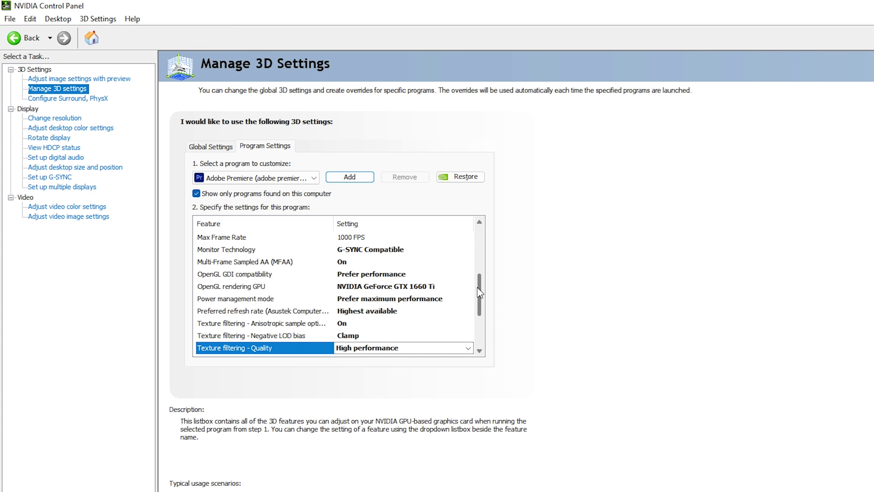
Step: Turn trilinear optimization, threaded optimization and triple buffering on
{"action": "scroll", "coordinate": [480, 310], "scroll_direction": "down", "scroll_amount": 2}
{"action": "left_click", "coordinate": [348, 286]}
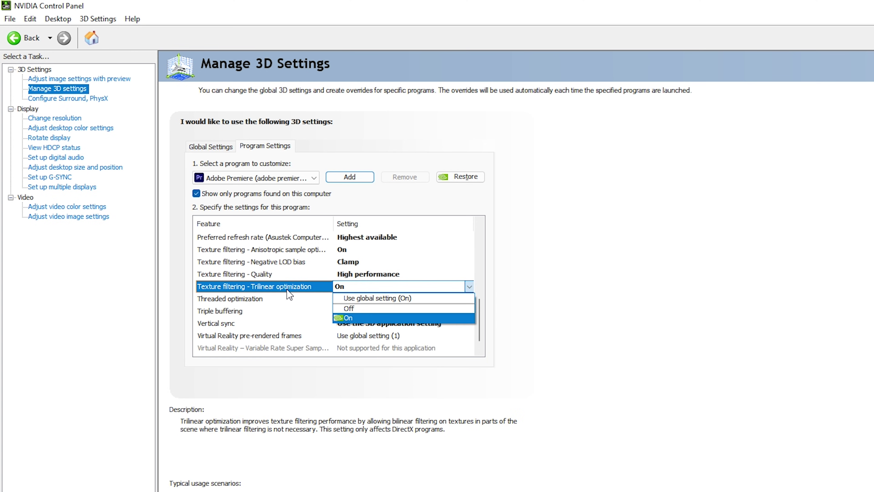
{"action": "left_click", "coordinate": [361, 319]}
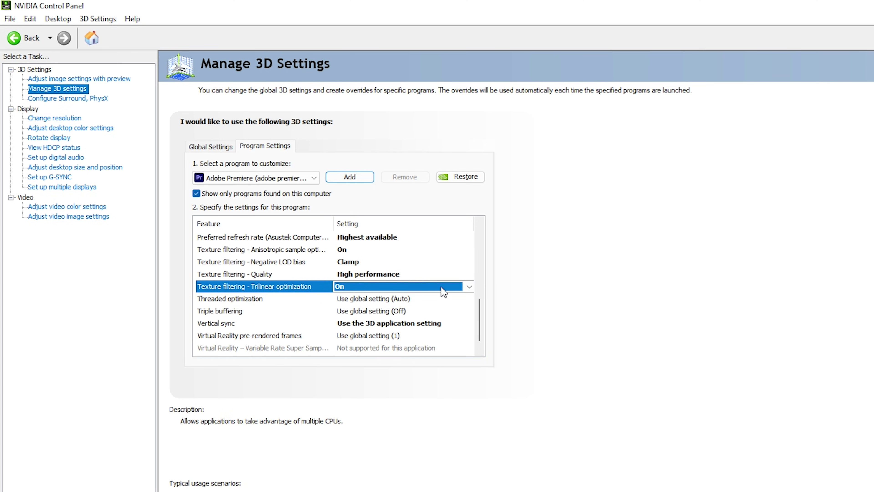
{"action": "left_click", "coordinate": [399, 298]}
{"action": "left_click", "coordinate": [348, 340]}
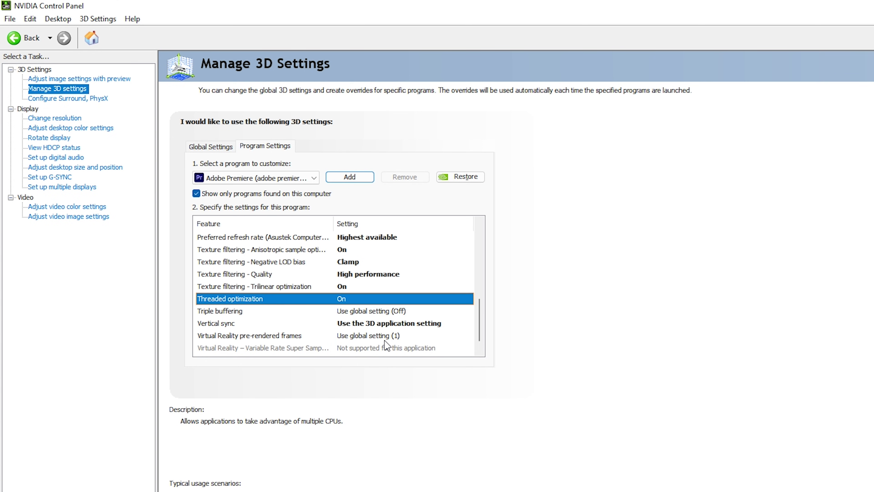
{"action": "left_click", "coordinate": [392, 314]}
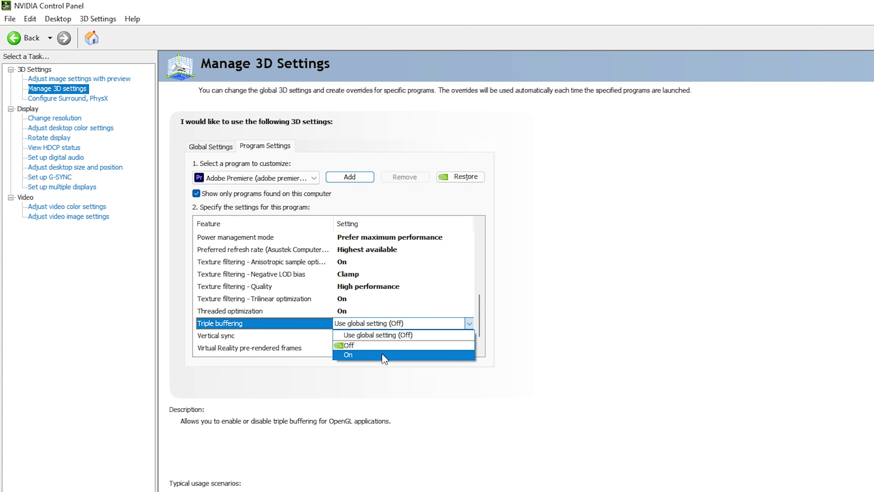
{"action": "left_click", "coordinate": [383, 354]}
Step: Turn vertical sync on, let the app set VR pre-rendered frames, prefer layered on DXGI Swapchain
{"action": "scroll", "coordinate": [383, 353], "scroll_direction": "down", "scroll_amount": 1}
{"action": "left_click", "coordinate": [409, 312]}
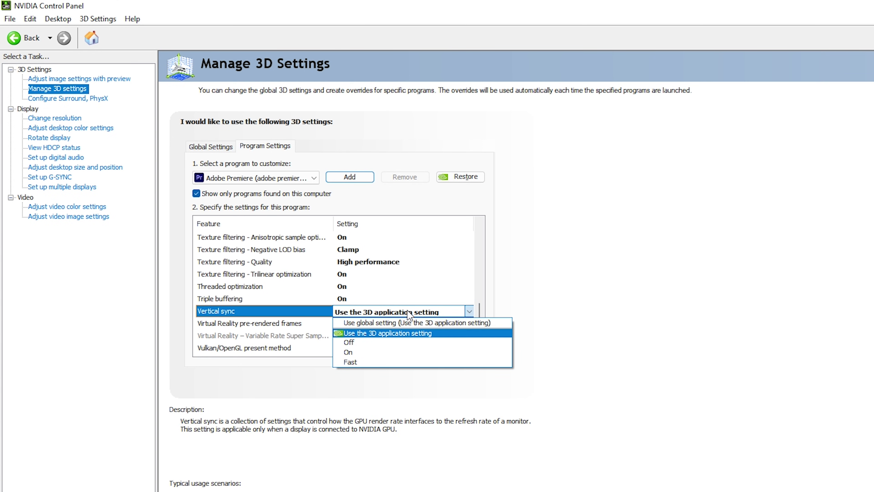
{"action": "left_click", "coordinate": [398, 356]}
{"action": "left_click", "coordinate": [394, 323]}
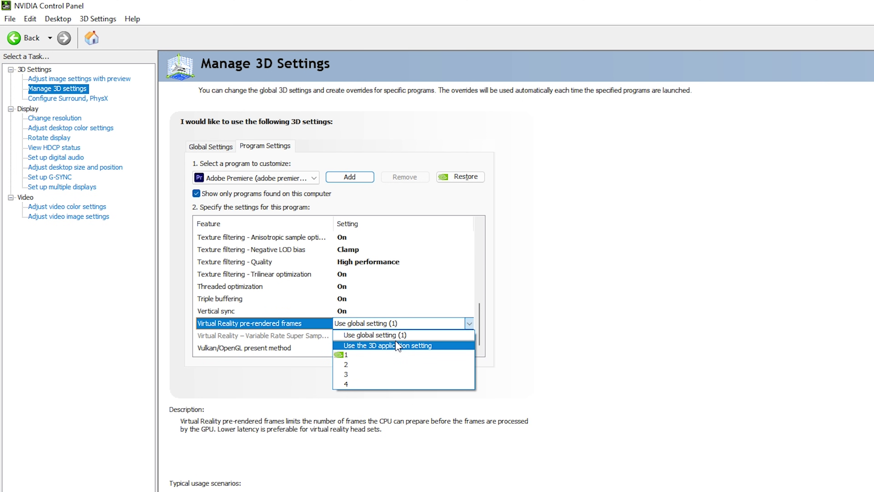
{"action": "left_click", "coordinate": [395, 345]}
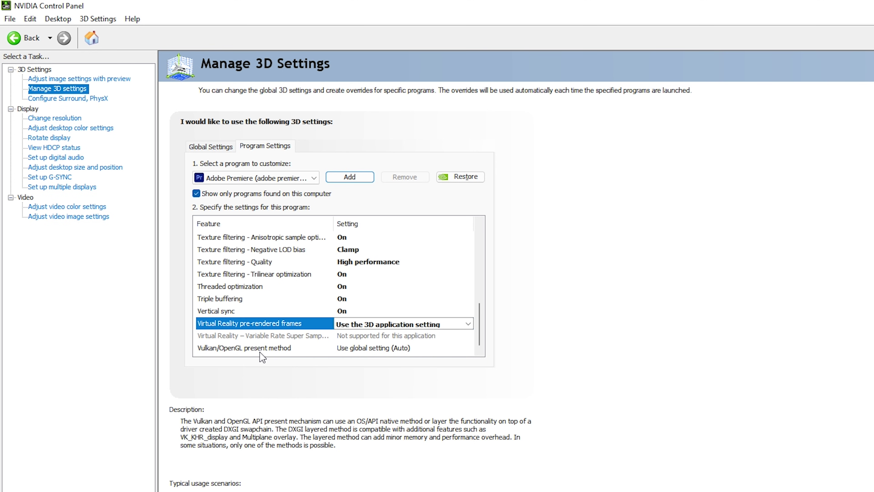
{"action": "left_click", "coordinate": [399, 348]}
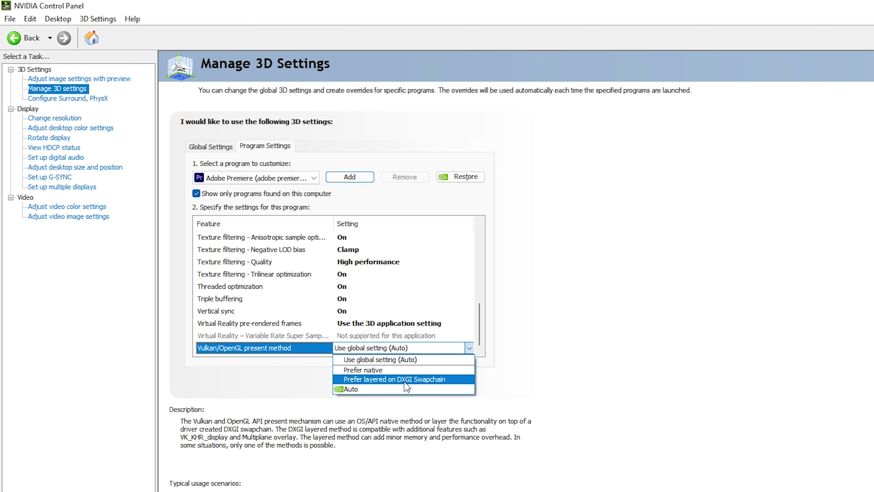
{"action": "left_click", "coordinate": [440, 379]}
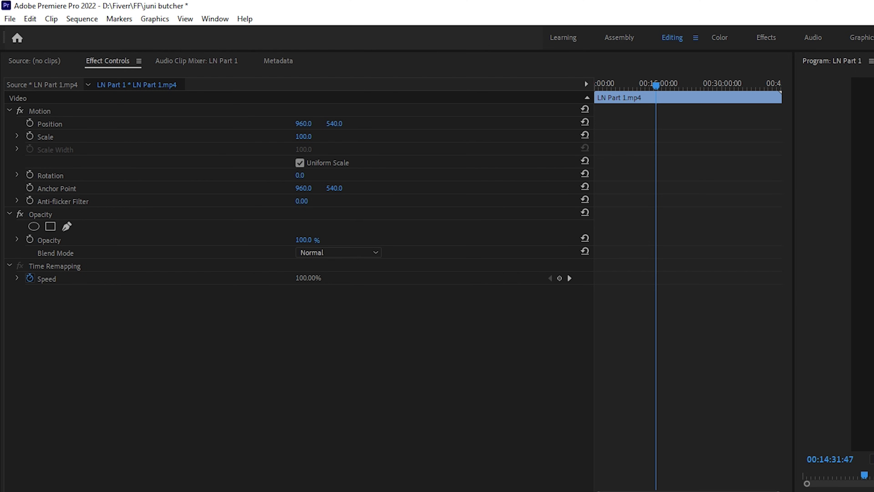
Step: In Project Settings, keep Mercury GPU Acceleration (CUDA), set HDR graphics white to 203 and Tetrahedral LUT interpolation
{"action": "left_click", "coordinate": [10, 20]}
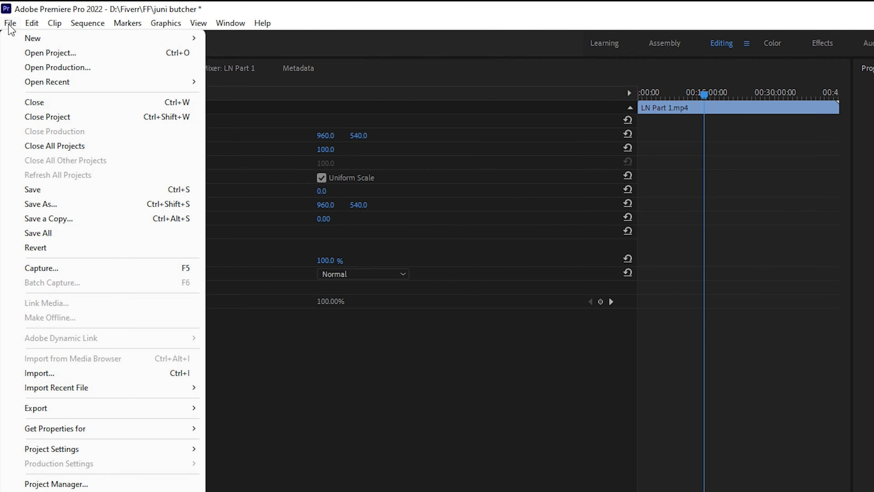
{"action": "mouse_move", "coordinate": [75, 450]}
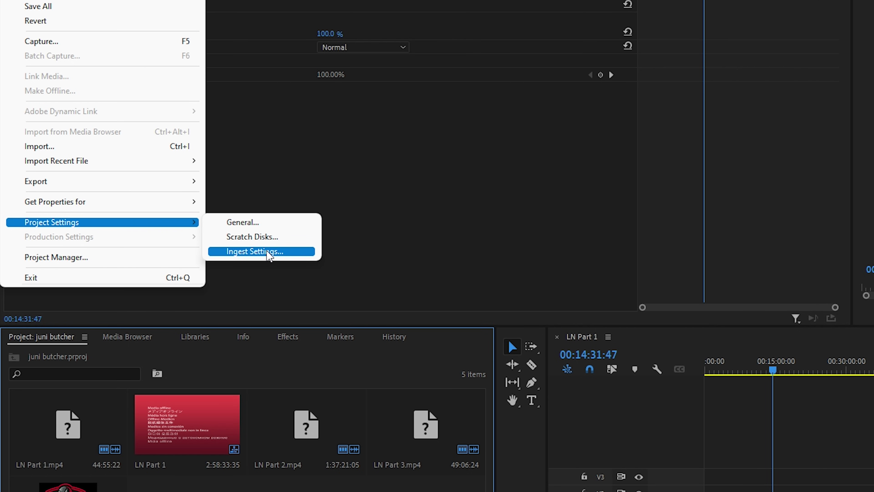
{"action": "left_click", "coordinate": [271, 225]}
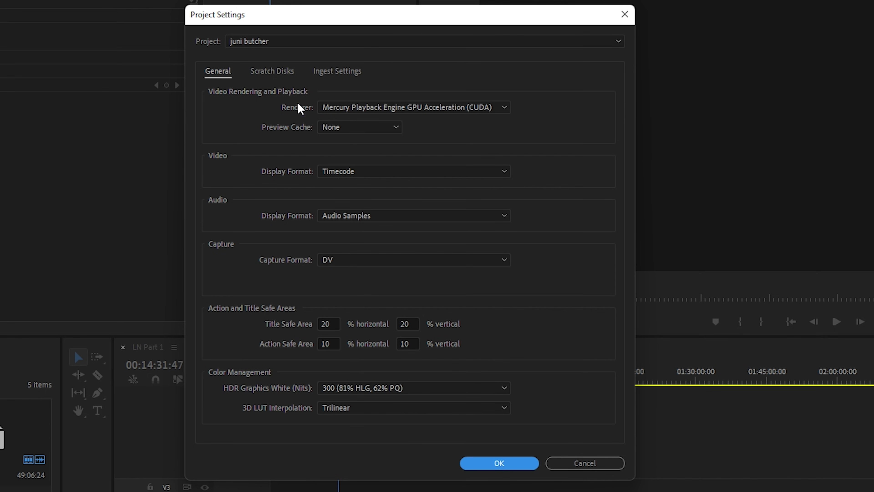
{"action": "left_click", "coordinate": [357, 107]}
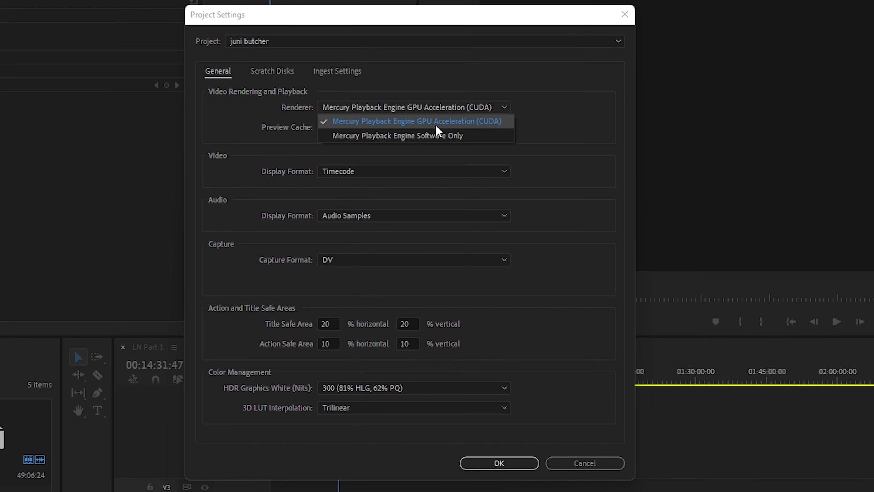
{"action": "left_click", "coordinate": [497, 127]}
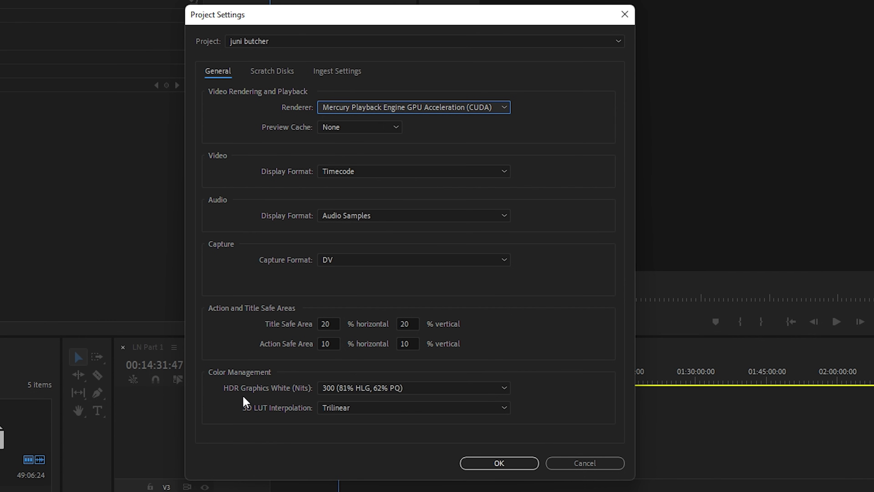
{"action": "left_click", "coordinate": [364, 392]}
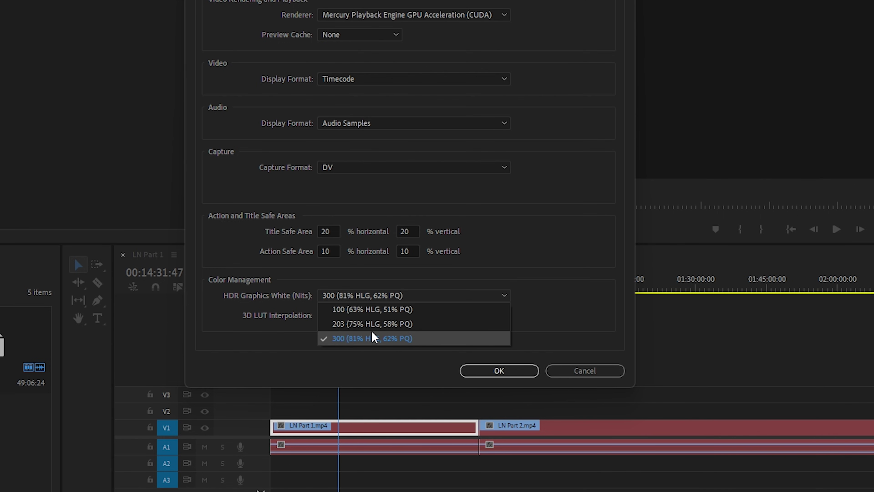
{"action": "left_click", "coordinate": [371, 325]}
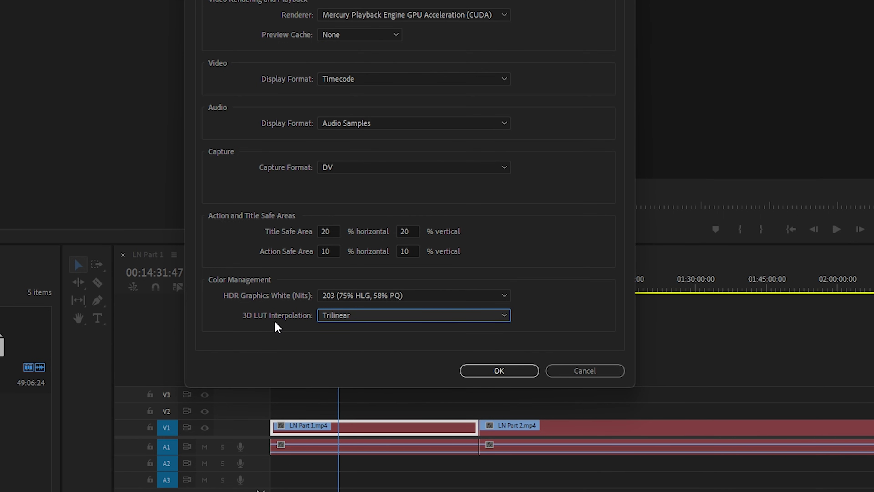
{"action": "left_click", "coordinate": [370, 319]}
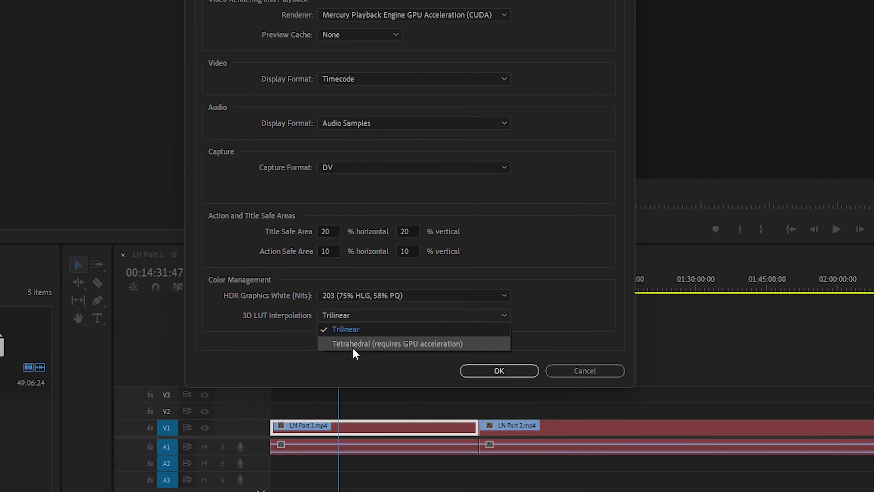
{"action": "left_click", "coordinate": [377, 344]}
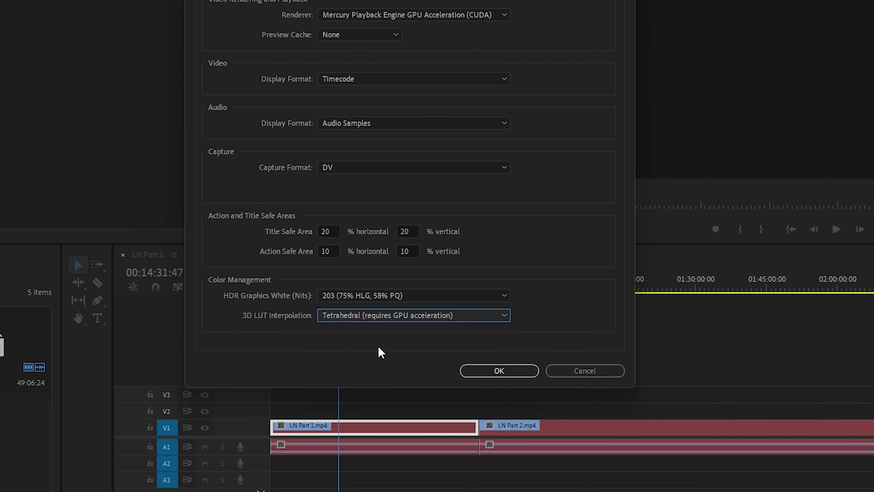
{"action": "left_click", "coordinate": [501, 371]}
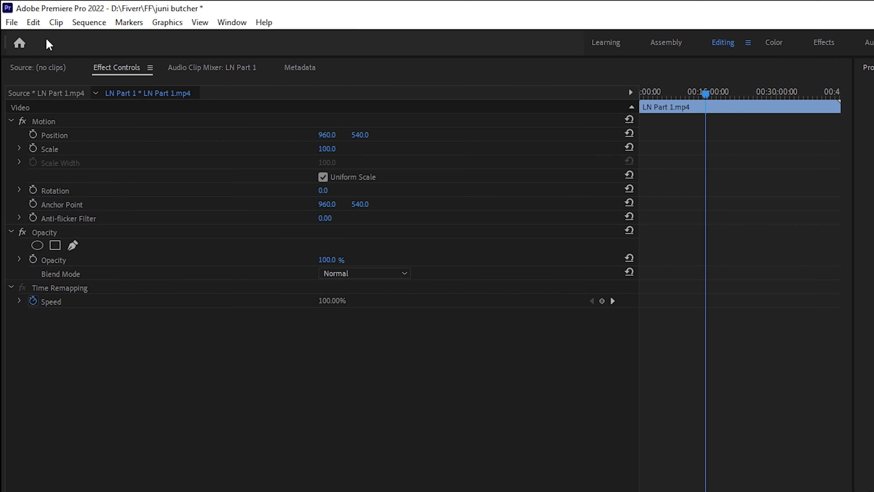
Step: Open Premiere's General preferences and review the Media page
{"action": "left_click", "coordinate": [33, 22]}
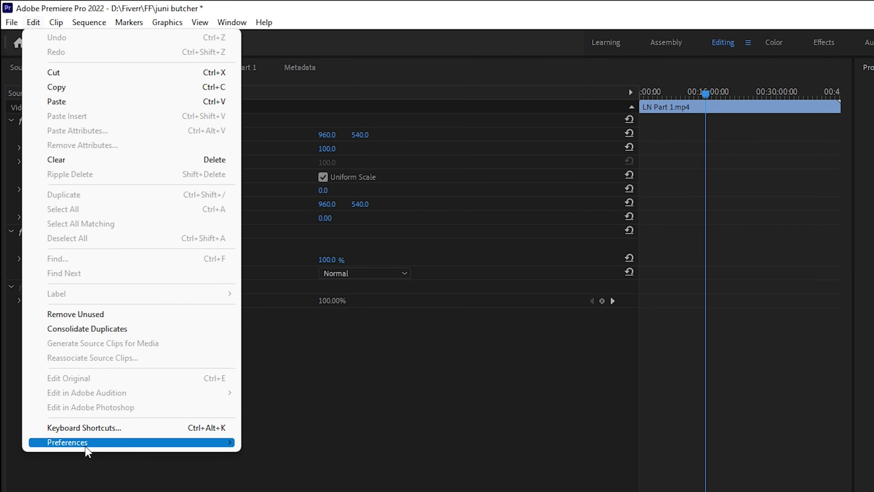
{"action": "mouse_move", "coordinate": [86, 445]}
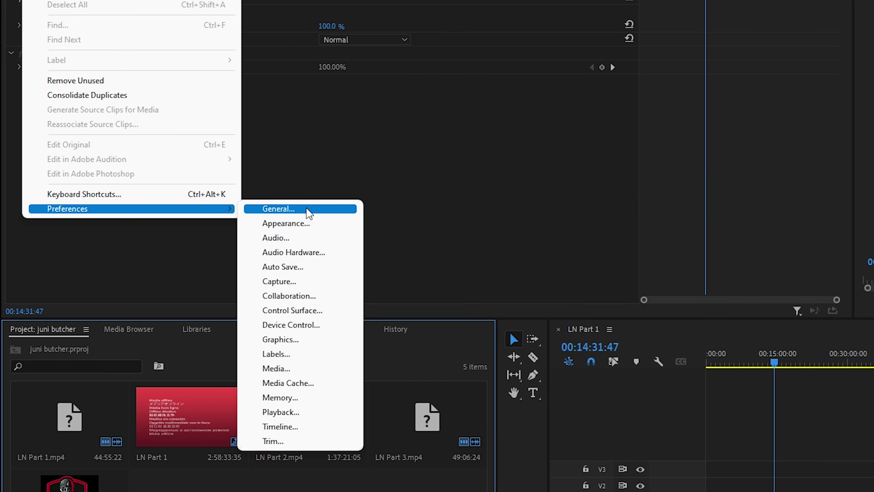
{"action": "left_click", "coordinate": [309, 213]}
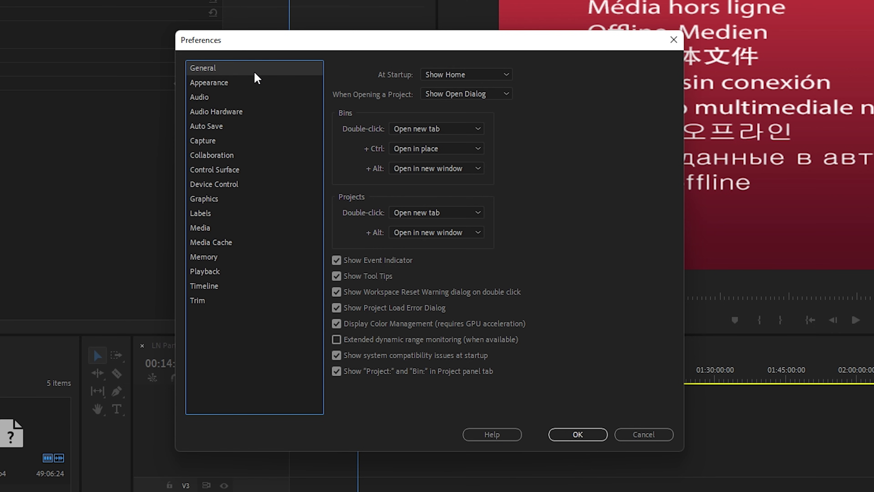
{"action": "left_click", "coordinate": [254, 230]}
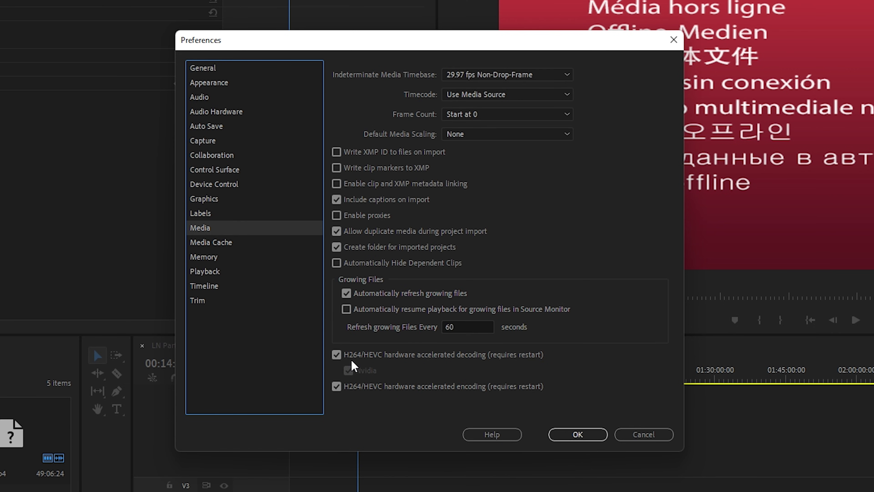
{"action": "mouse_move", "coordinate": [410, 361]}
{"action": "mouse_move", "coordinate": [386, 387]}
Step: On the Memory page keep Performance rendering and reserve 3 GB RAM for other applications
{"action": "left_click", "coordinate": [237, 258]}
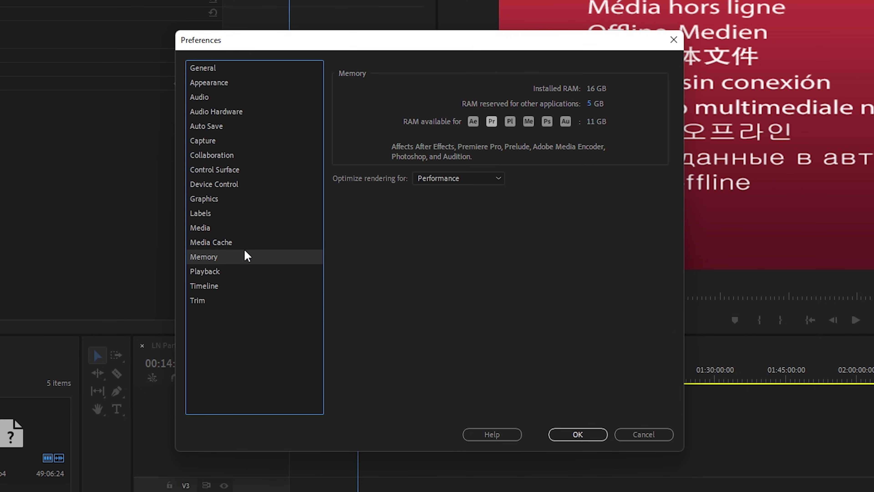
{"action": "left_click", "coordinate": [447, 179]}
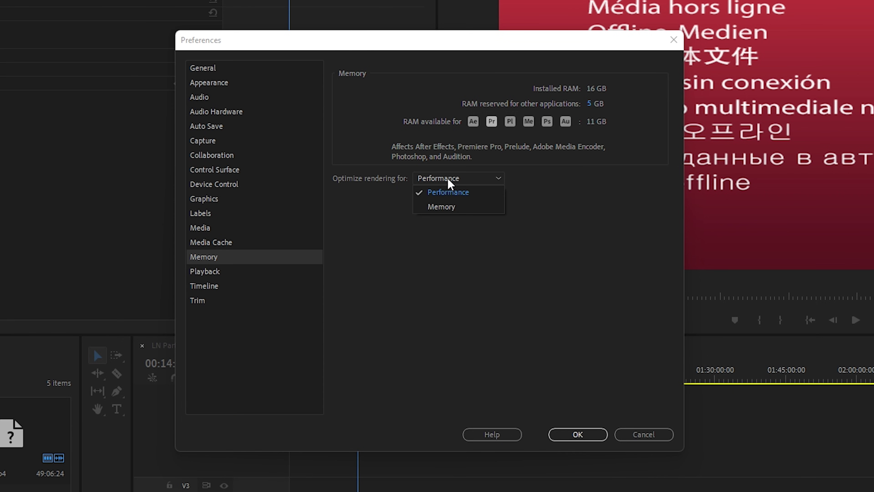
{"action": "left_click", "coordinate": [463, 192]}
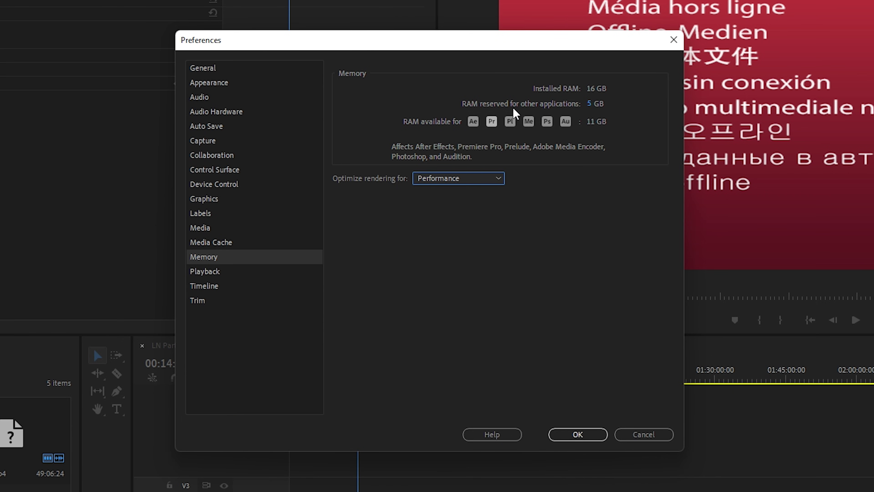
{"action": "left_click_drag", "start_coordinate": [589, 104], "coordinate": [523, 131]}
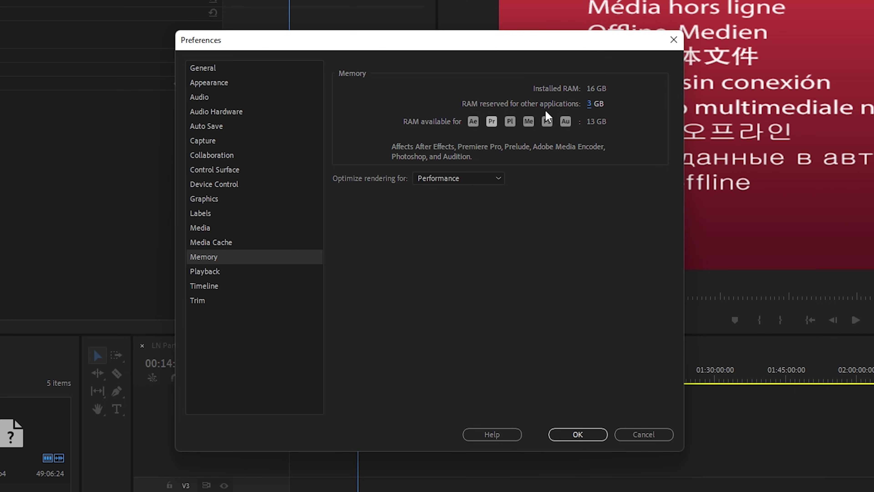
{"action": "left_click", "coordinate": [589, 104]}
{"action": "key", "text": "Return"}
{"action": "left_click", "coordinate": [572, 432]}
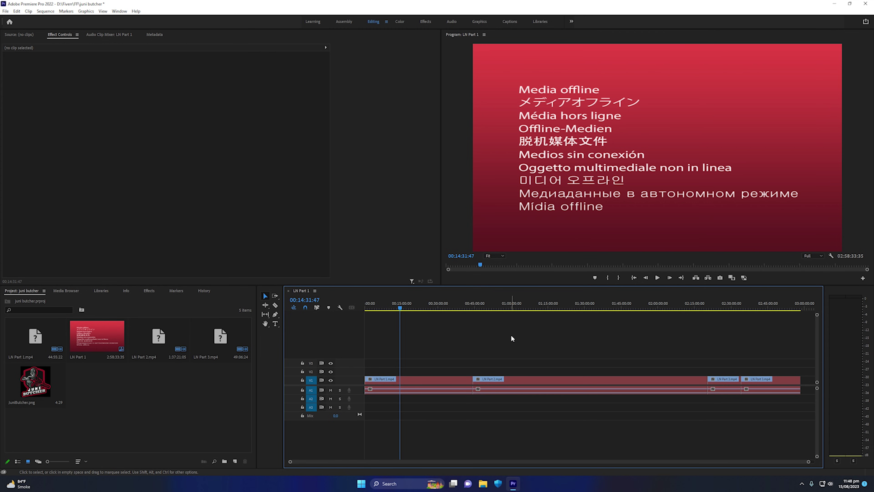
Step: Open the sequence's Export Settings with Ctrl+M and keep Hardware Encoding as encoding performance
{"action": "key", "text": "ctrl+m"}
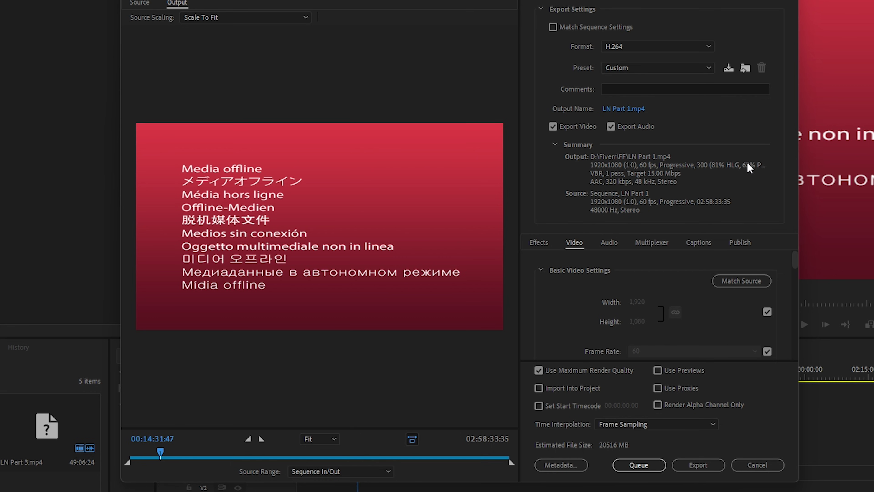
{"action": "scroll", "coordinate": [784, 265], "scroll_direction": "down", "scroll_amount": 5}
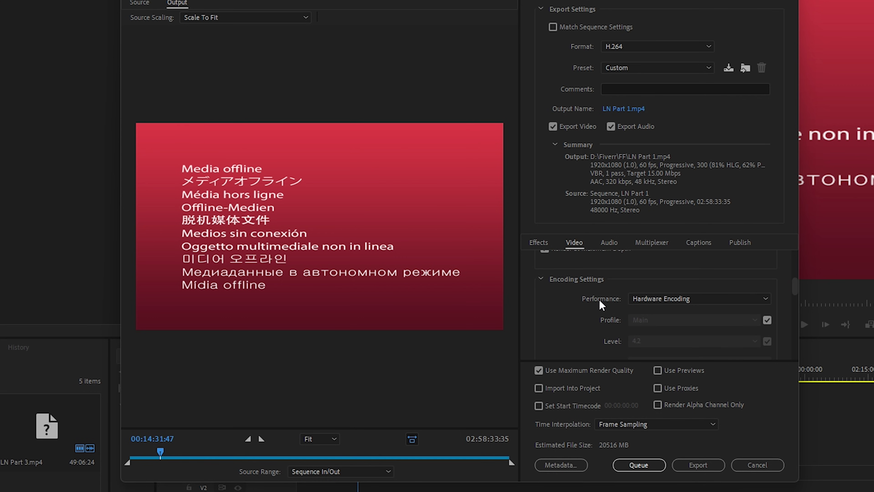
{"action": "left_click", "coordinate": [633, 306]}
{"action": "left_click", "coordinate": [674, 310]}
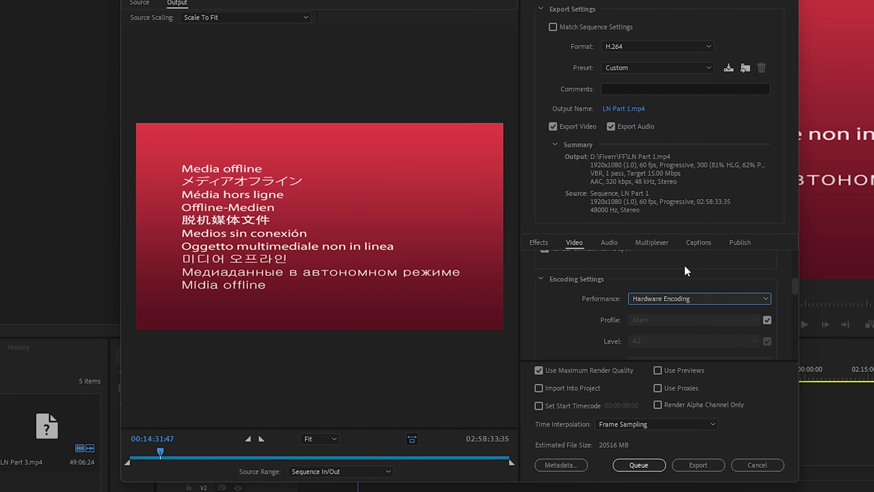